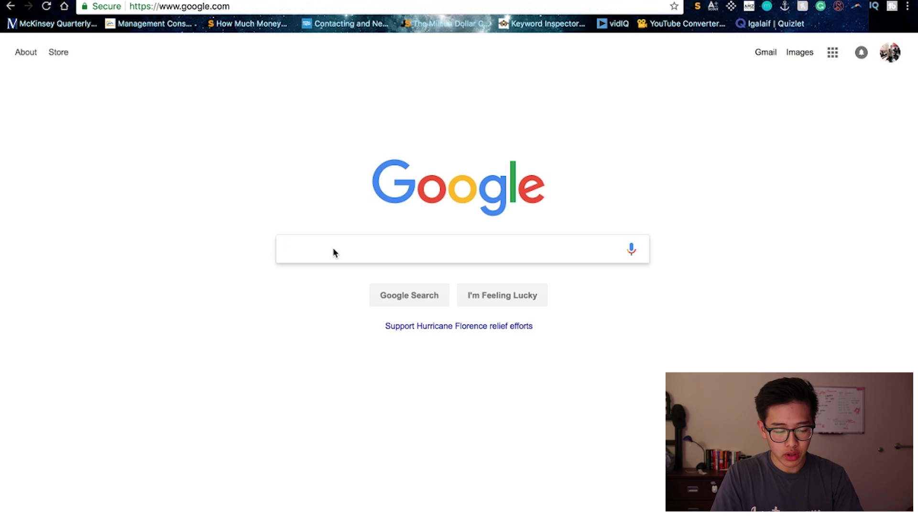
- Search Google for "amazon best sellers" and open Amazon's main Best Sellers page
text(amazon best sellers)
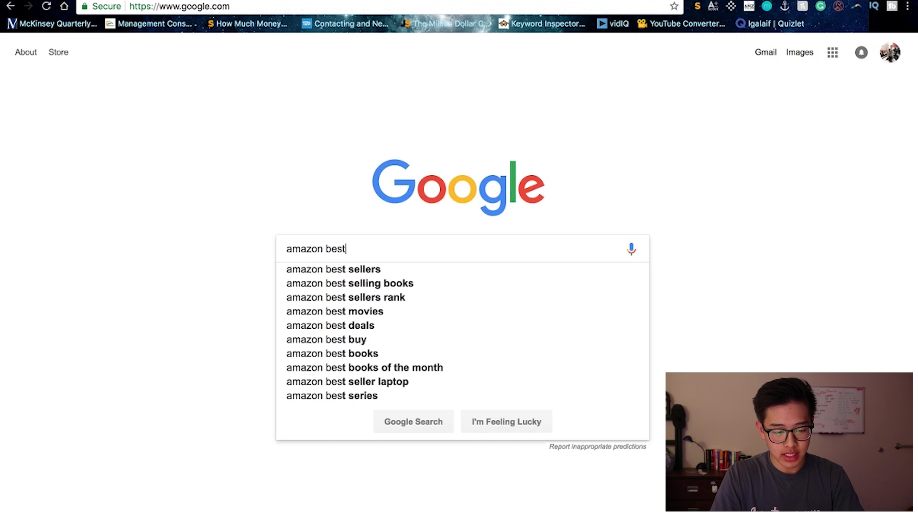
key(Return)
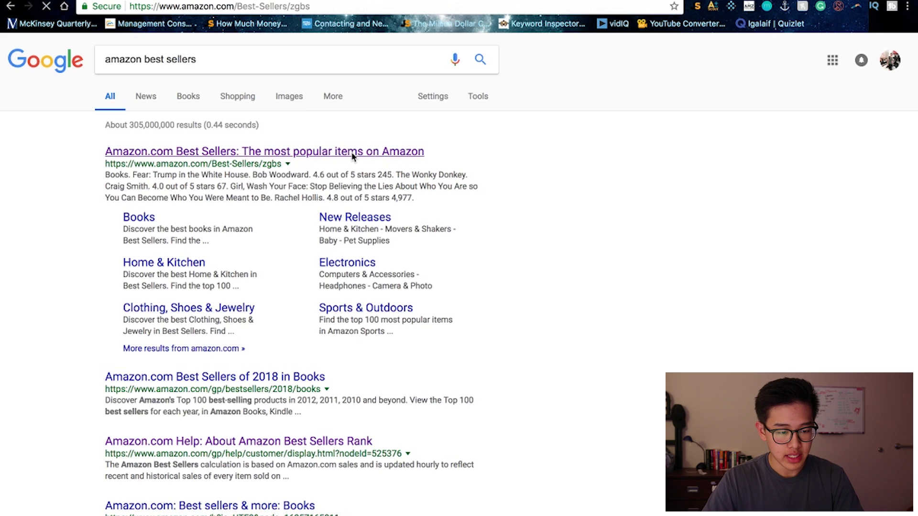
click(353, 153)
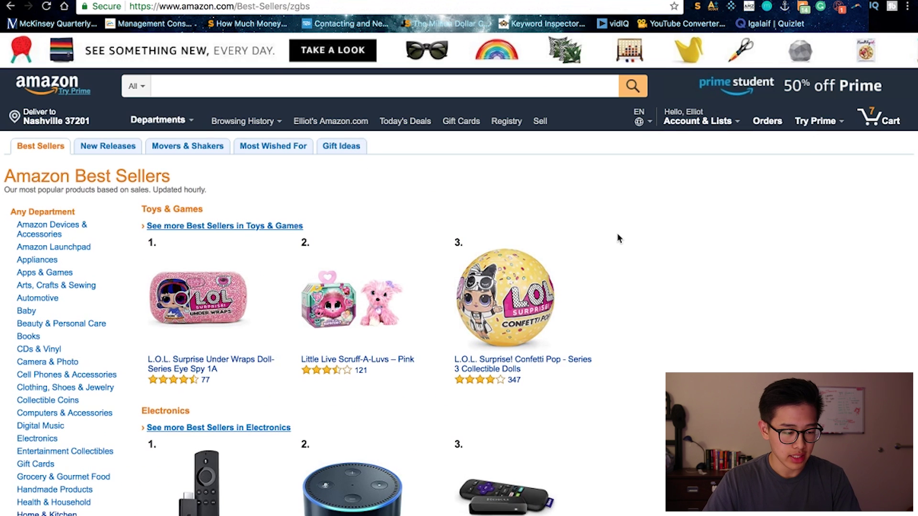
- Examine the Best Sellers page's department list and the top-ranked products shown for each department
scroll(617, 238, down, 3)
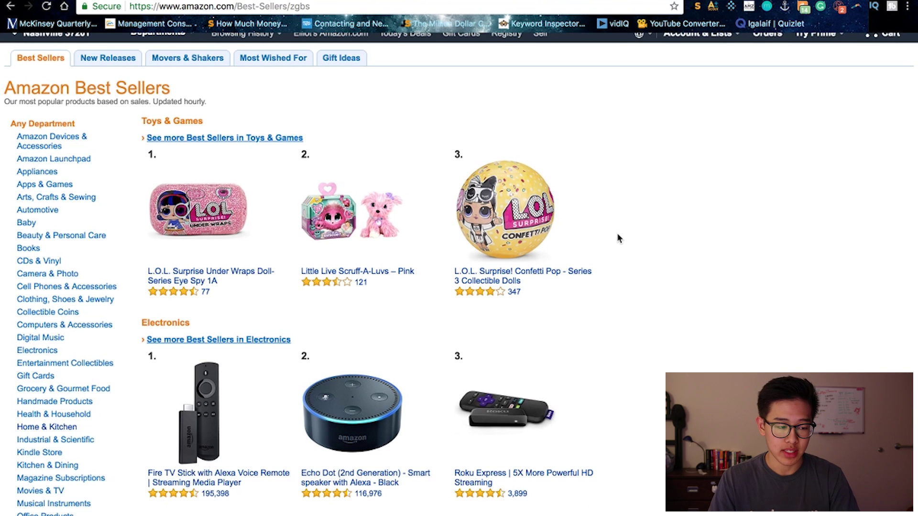
scroll(617, 238, down, 3)
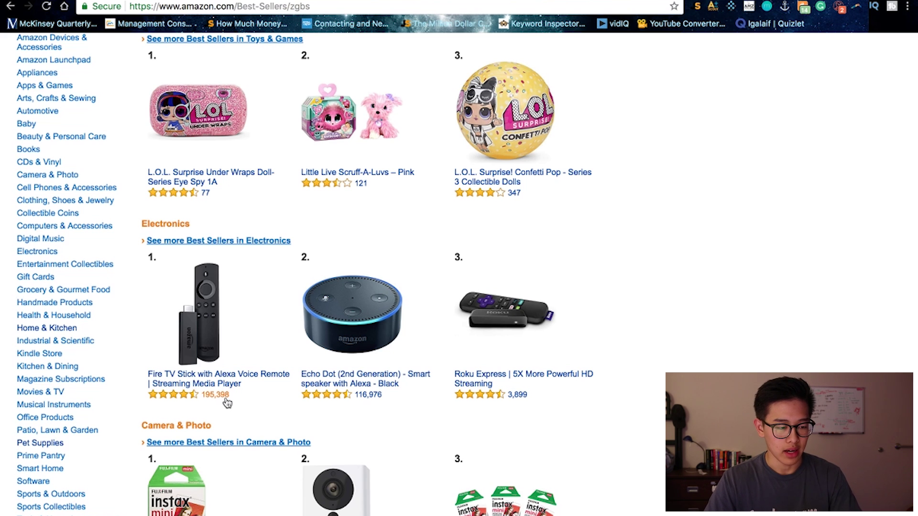
scroll(227, 403, up, 1)
scroll(227, 403, up, 3)
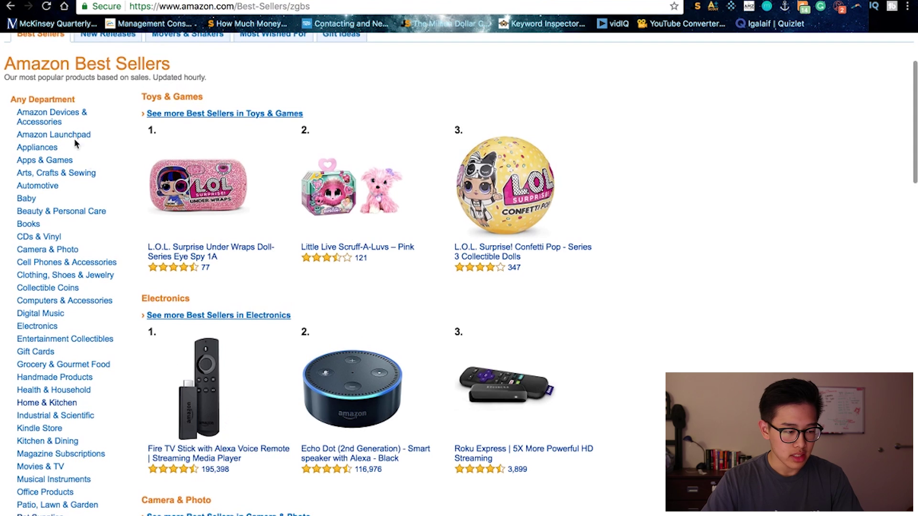
scroll(65, 382, down, 8)
scroll(63, 381, up, 6)
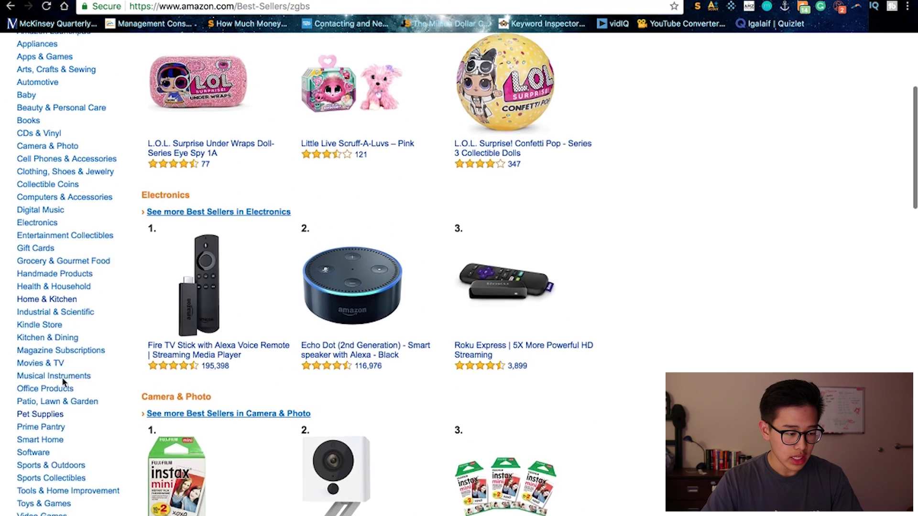
scroll(124, 271, up, 1)
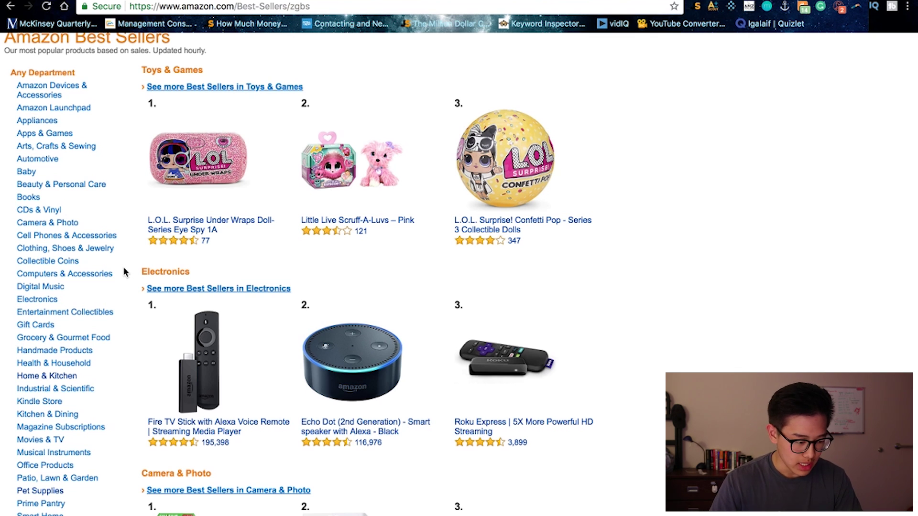
scroll(123, 271, down, 2)
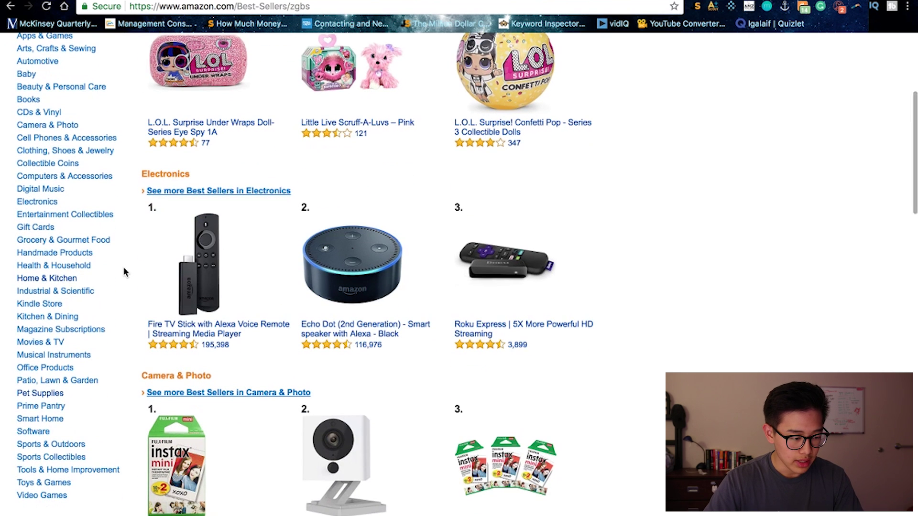
scroll(123, 272, up, 1)
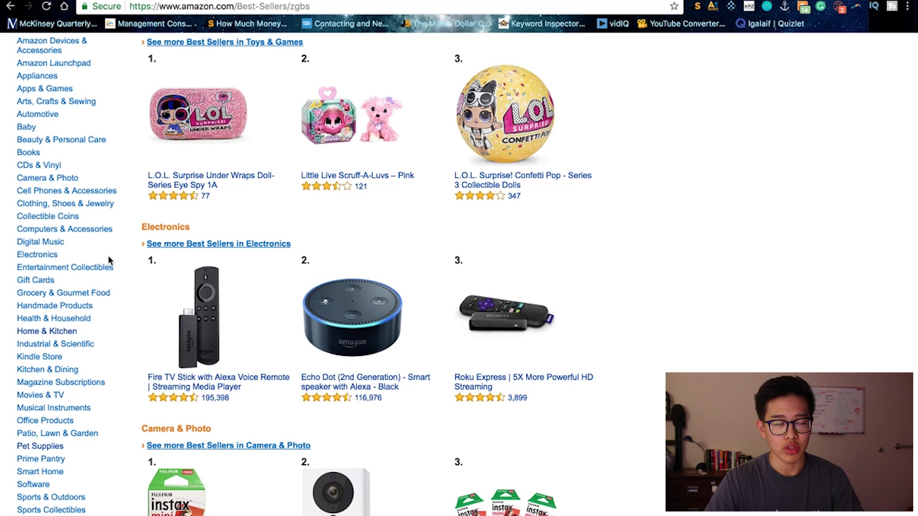
scroll(108, 258, down, 2)
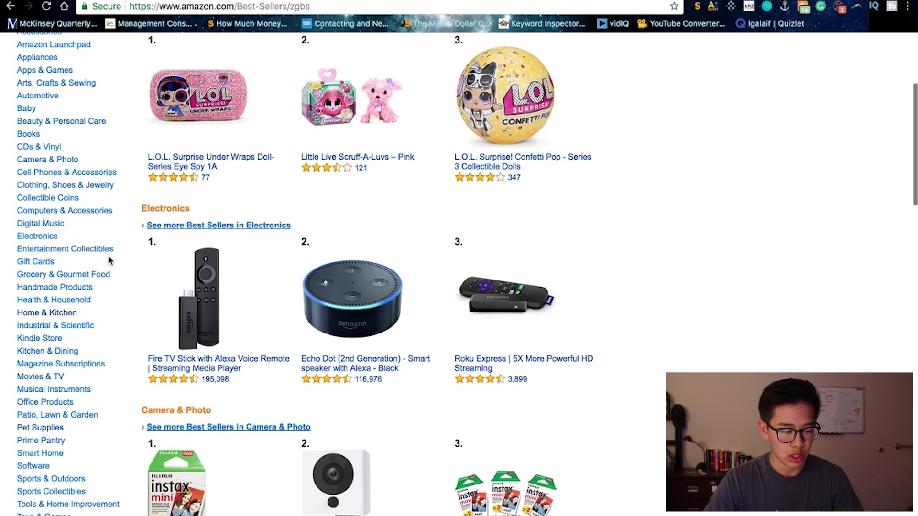
- Open the Home & Kitchen best sellers and look through the ranked products
click(54, 295)
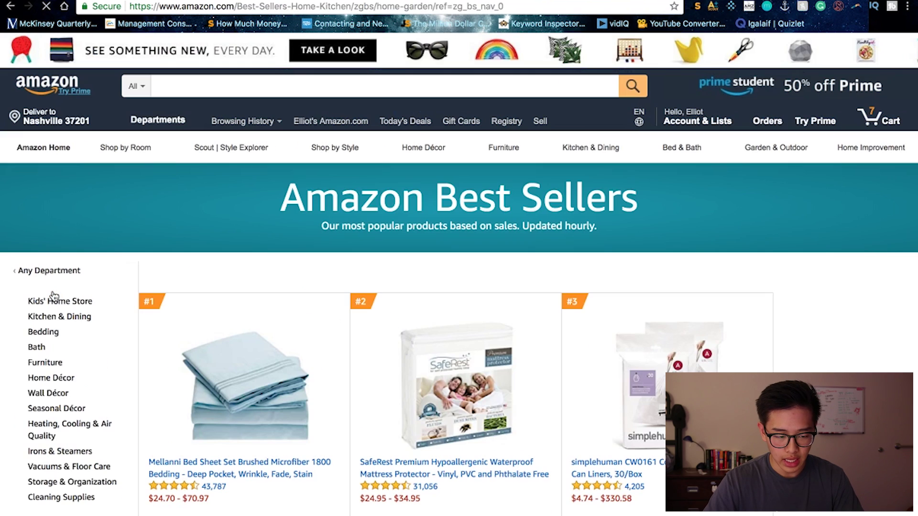
scroll(460, 272, down, 3)
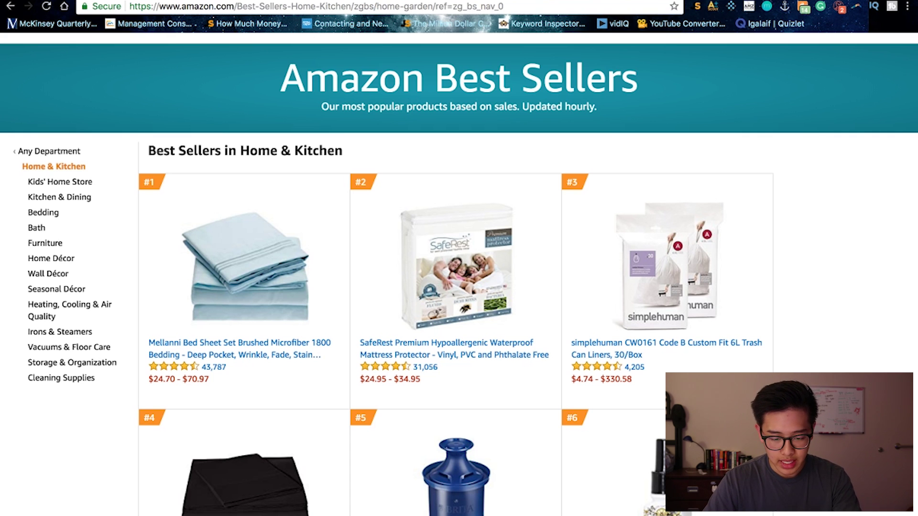
scroll(467, 326, down, 2)
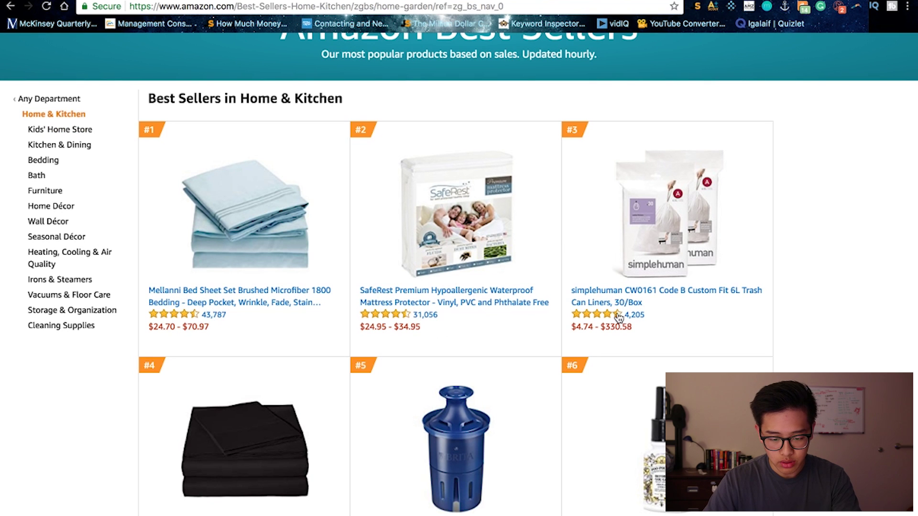
scroll(716, 357, down, 5)
scroll(715, 354, down, 14)
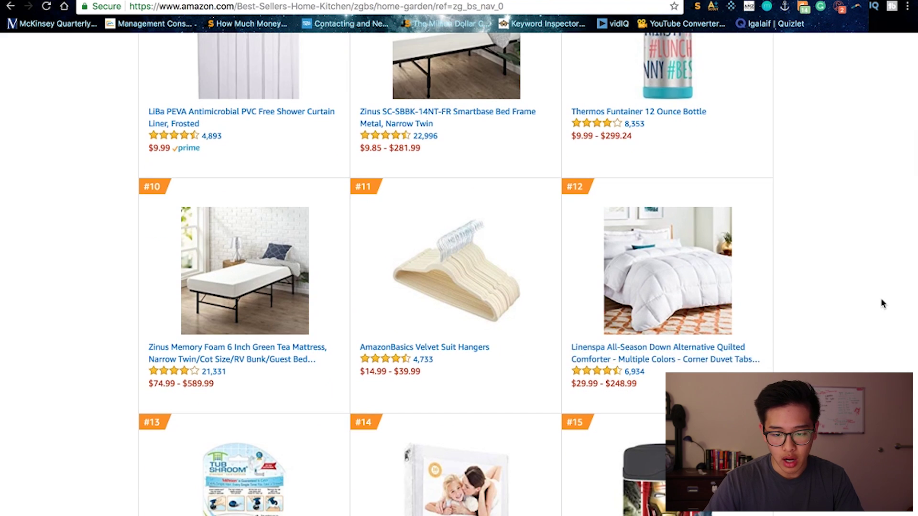
scroll(881, 298, up, 20)
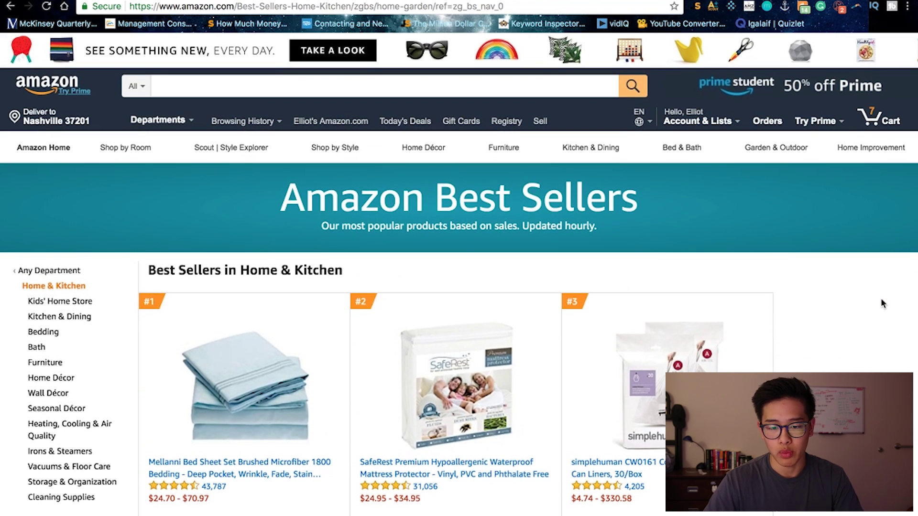
- Run Jungle Scout on the Home & Kitchen best sellers, review the products' sales and review figures, and close it
click(698, 7)
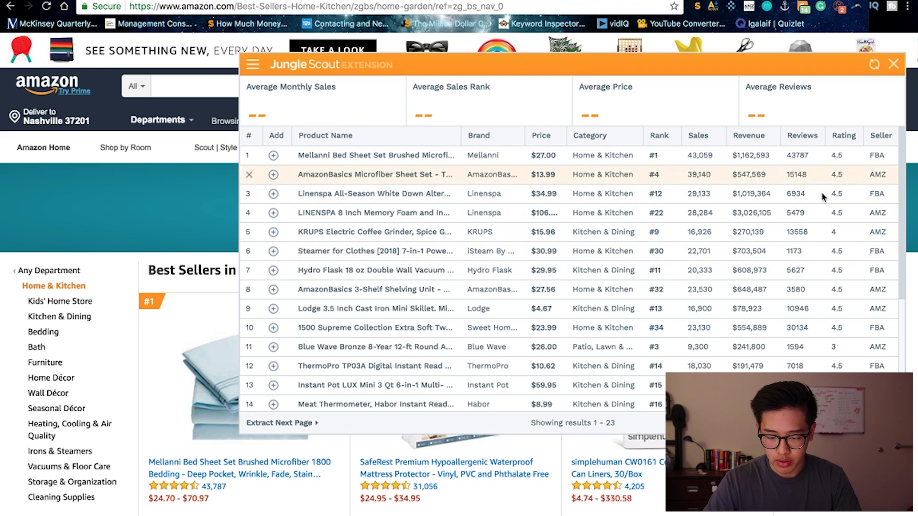
scroll(822, 207, down, 3)
scroll(822, 208, up, 3)
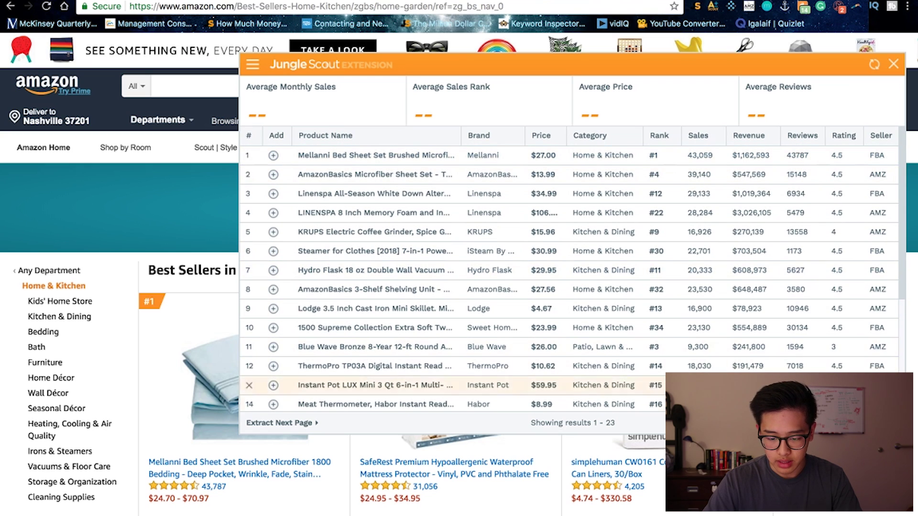
scroll(795, 368, down, 4)
scroll(814, 294, up, 5)
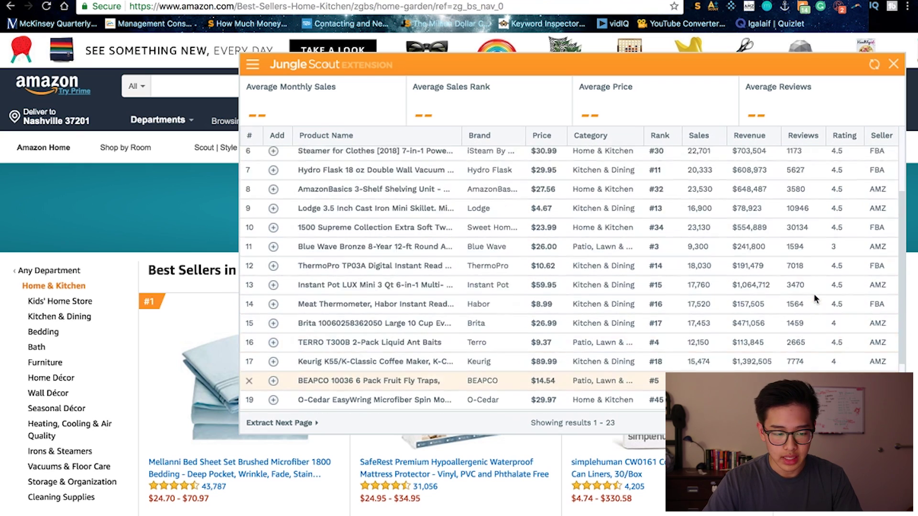
click(893, 64)
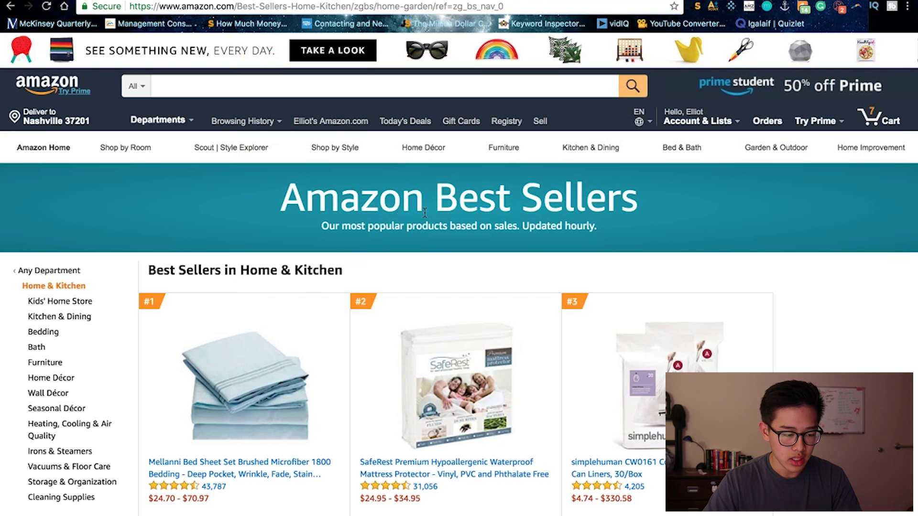
- Open the Kitchen & Dining best sellers and review their sales, prices and reviews in Jungle Scout
scroll(61, 354, down, 2)
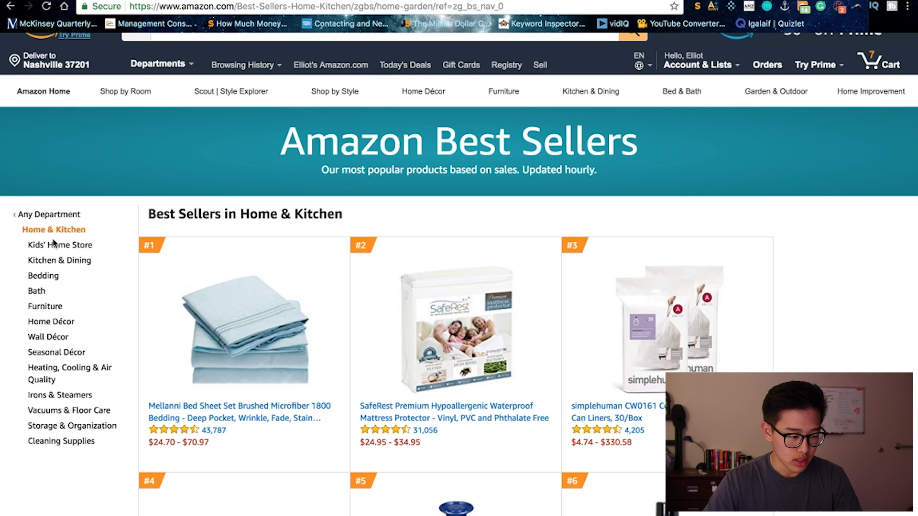
click(53, 261)
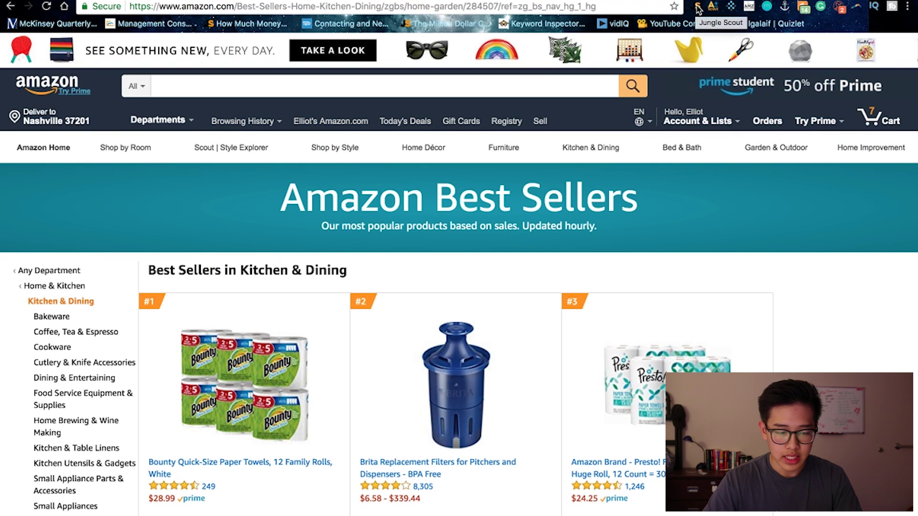
click(698, 7)
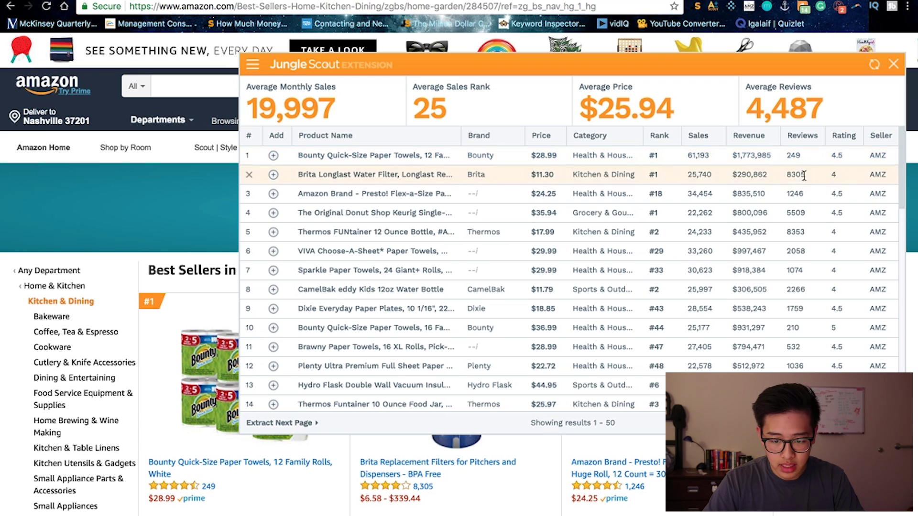
scroll(804, 330, down, 3)
scroll(803, 330, down, 5)
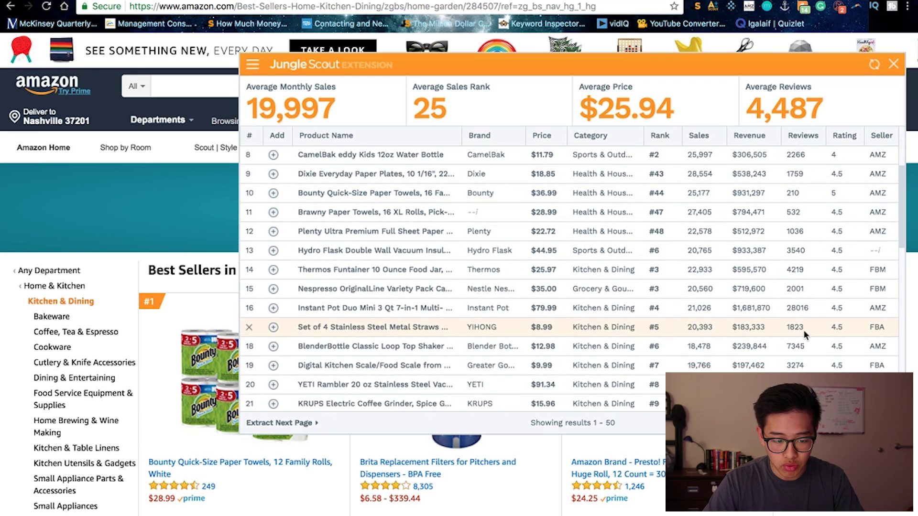
scroll(803, 330, up, 6)
scroll(804, 329, up, 2)
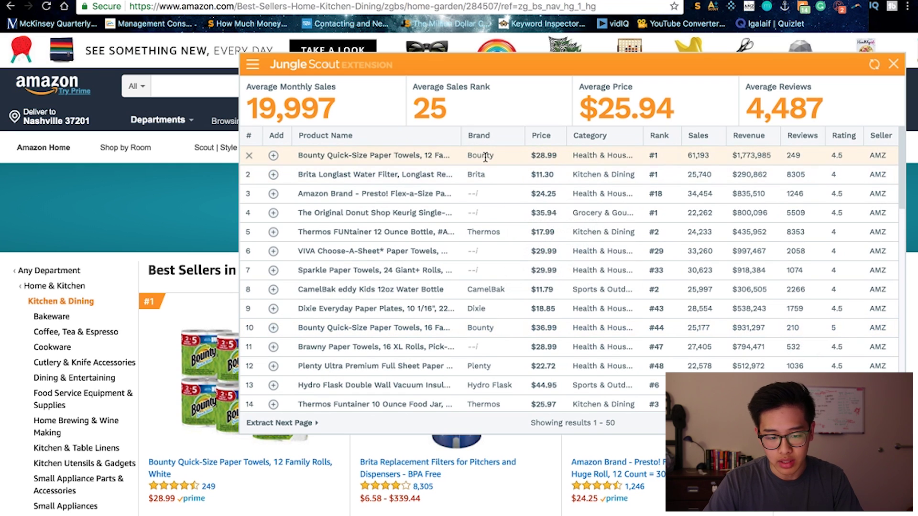
click(892, 67)
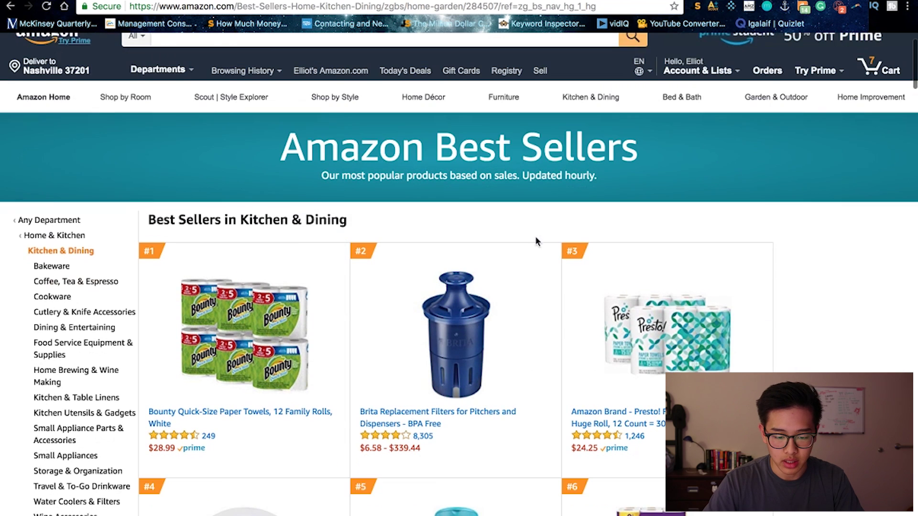
- Narrow the Kitchen & Dining best sellers to the Storage & Organization subcategory
scroll(820, 231, down, 3)
scroll(820, 232, down, 1)
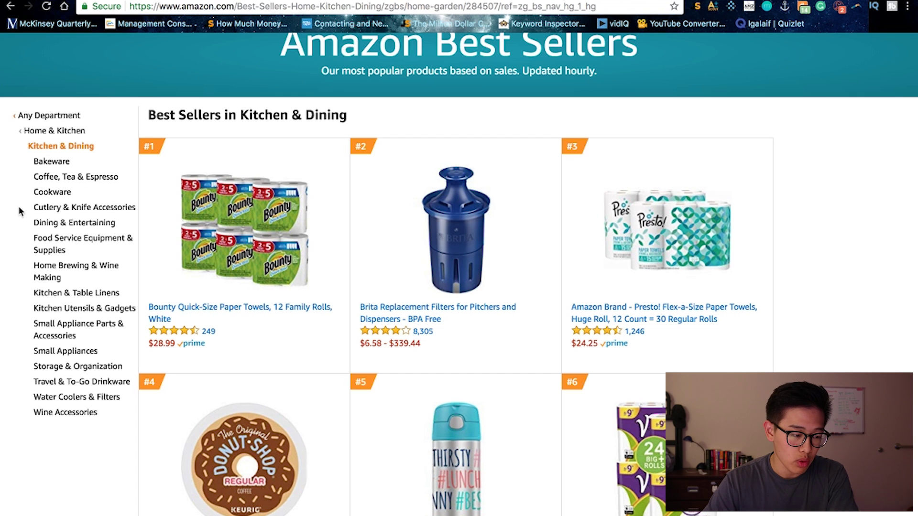
scroll(21, 213, down, 1)
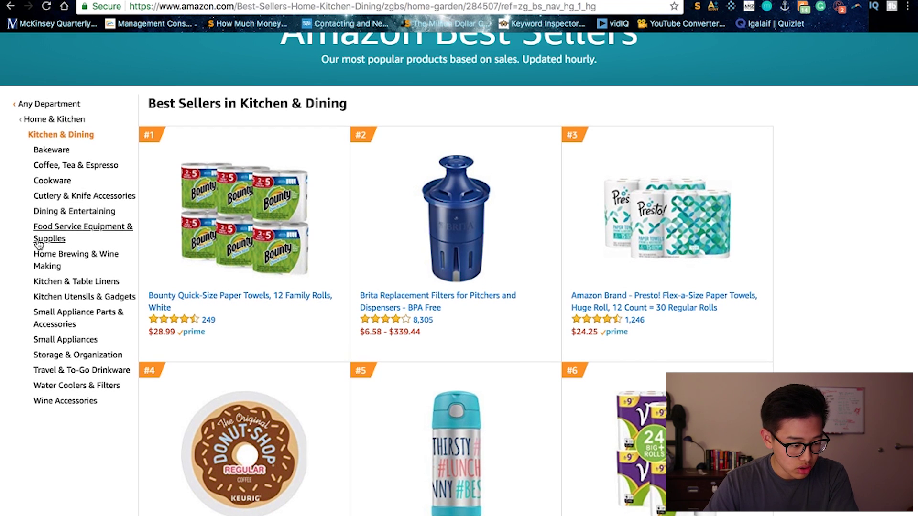
click(56, 355)
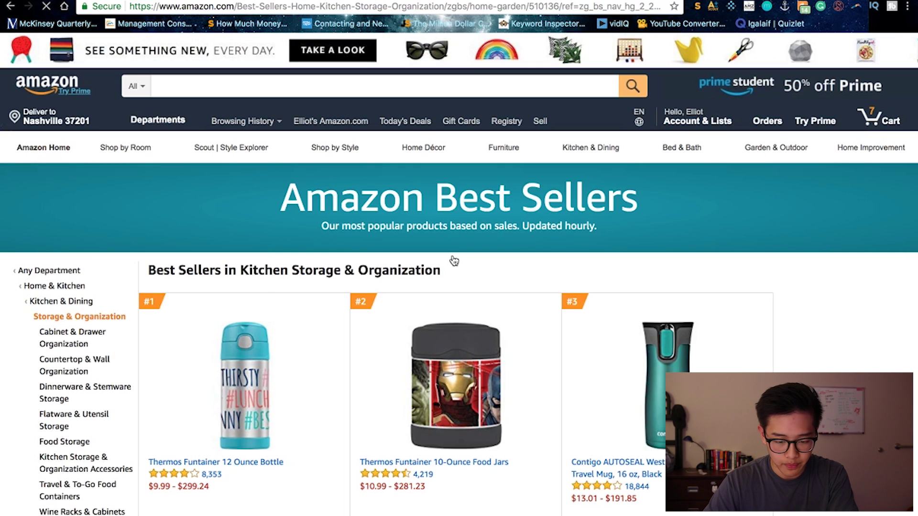
- Run Jungle Scout on the Kitchen Storage & Organization best sellers and check for well-selling products with few reviews
scroll(840, 337, down, 4)
scroll(841, 337, up, 4)
click(699, 6)
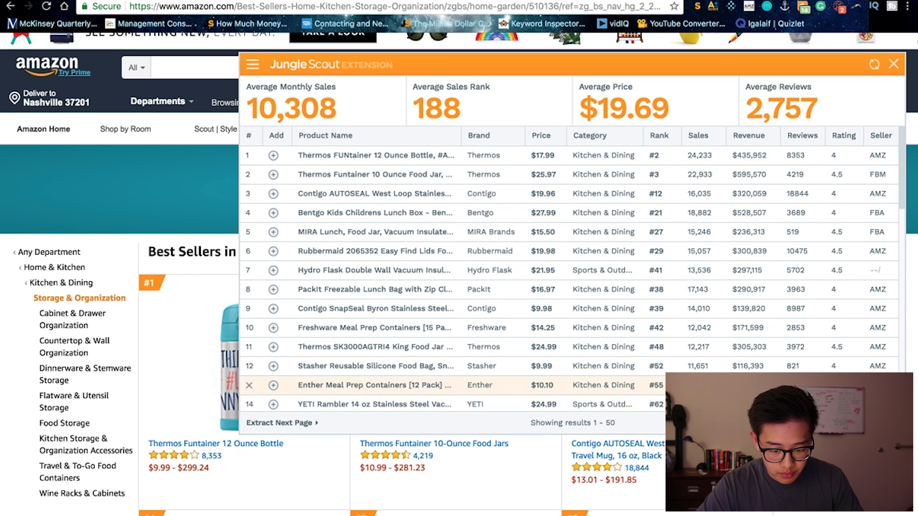
scroll(800, 368, down, 2)
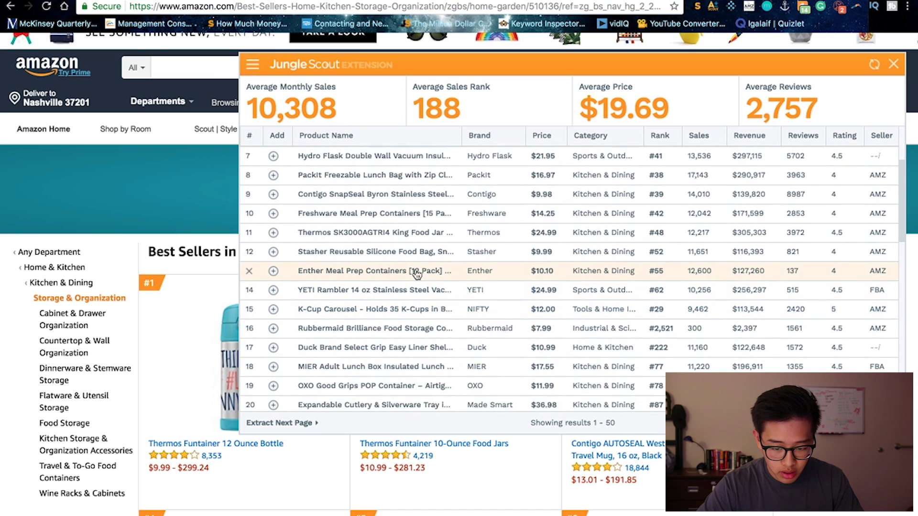
- Open the Amazon listing of the Enther Meal Prep Containers [12 Pack] from the Jungle Scout results and examine its details
mouse_move(417, 274)
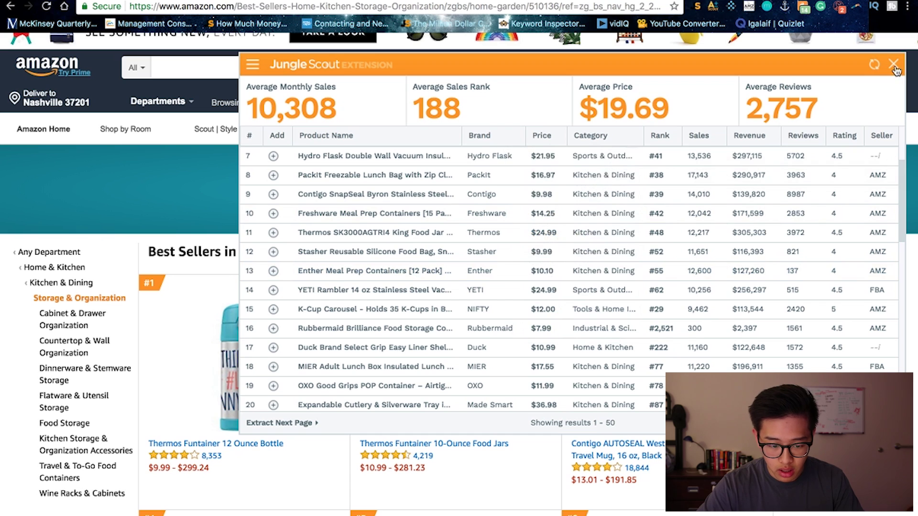
click(386, 271)
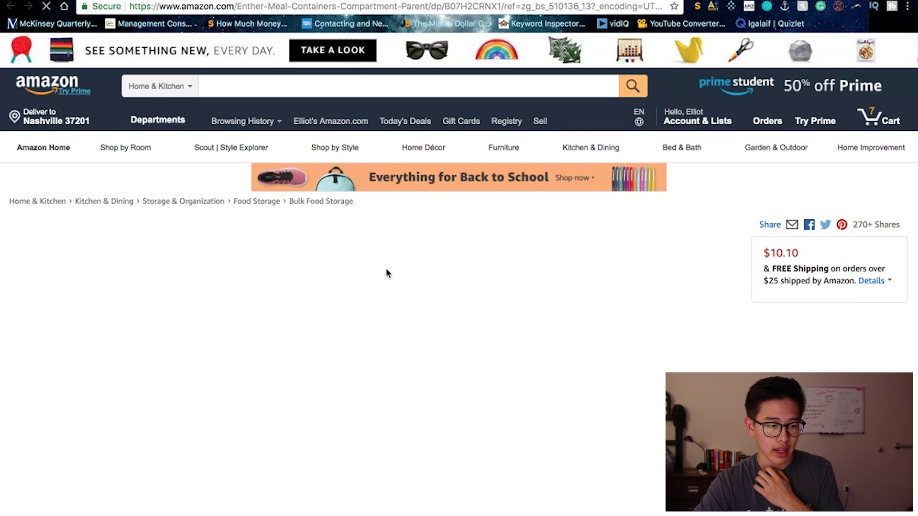
scroll(588, 381, down, 2)
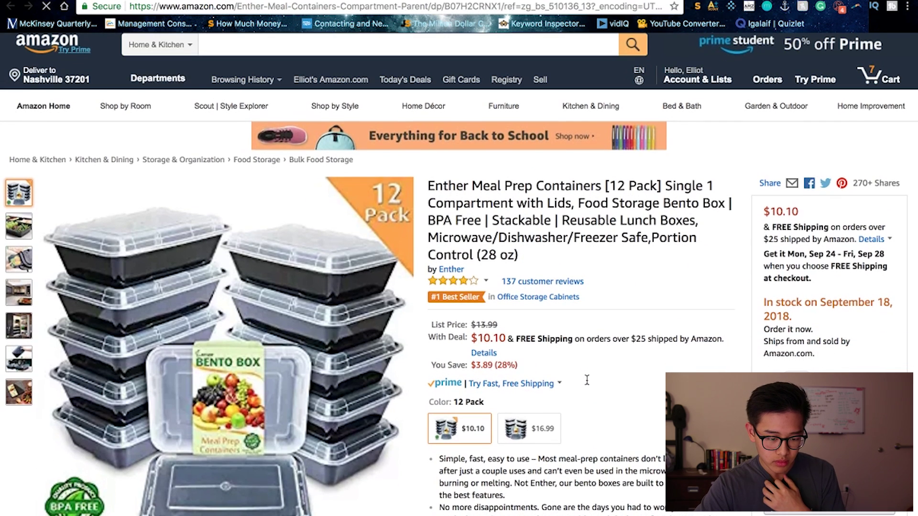
scroll(587, 380, down, 2)
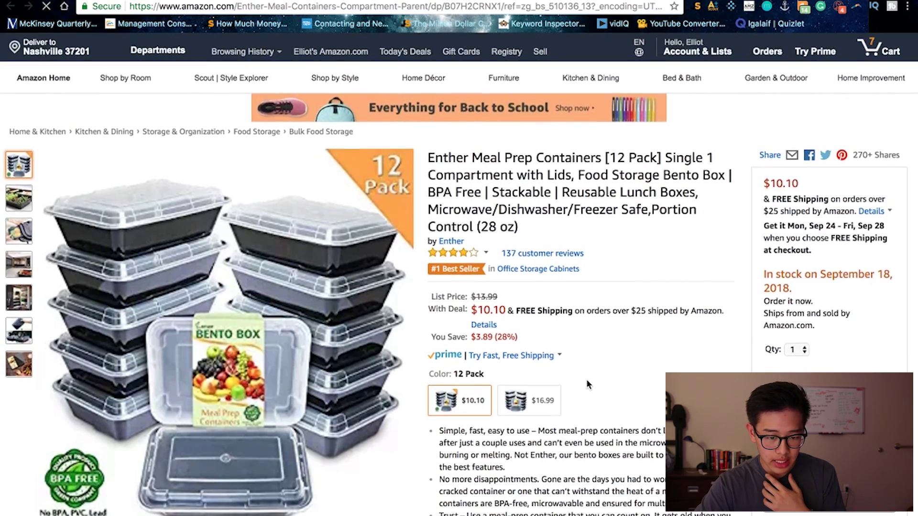
- Read through the Enther Meal Prep Containers [12 Pack] listing, covering its photos, price, reviews and description
scroll(586, 379, down, 2)
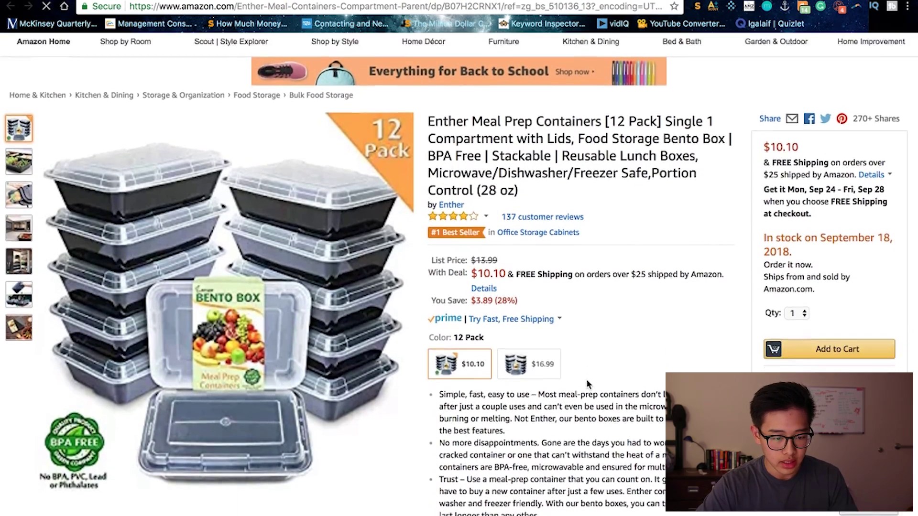
scroll(587, 381, down, 1)
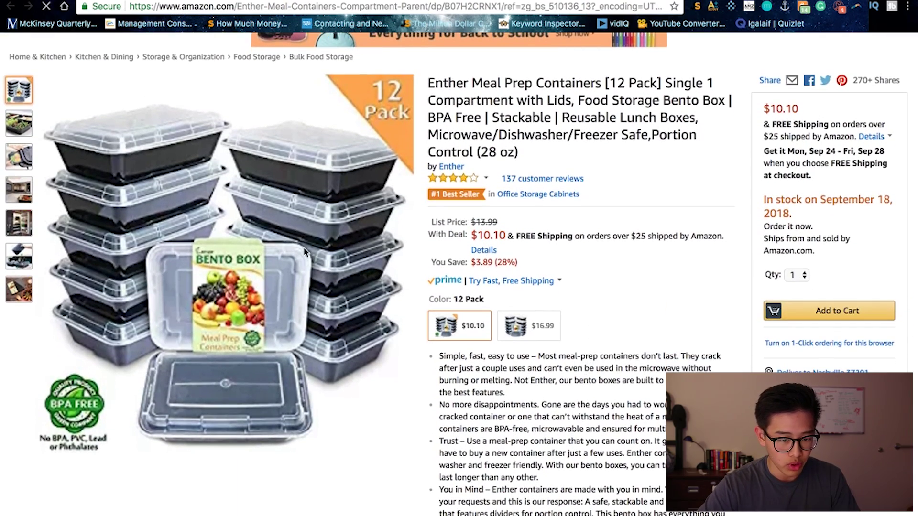
scroll(521, 118, down, 1)
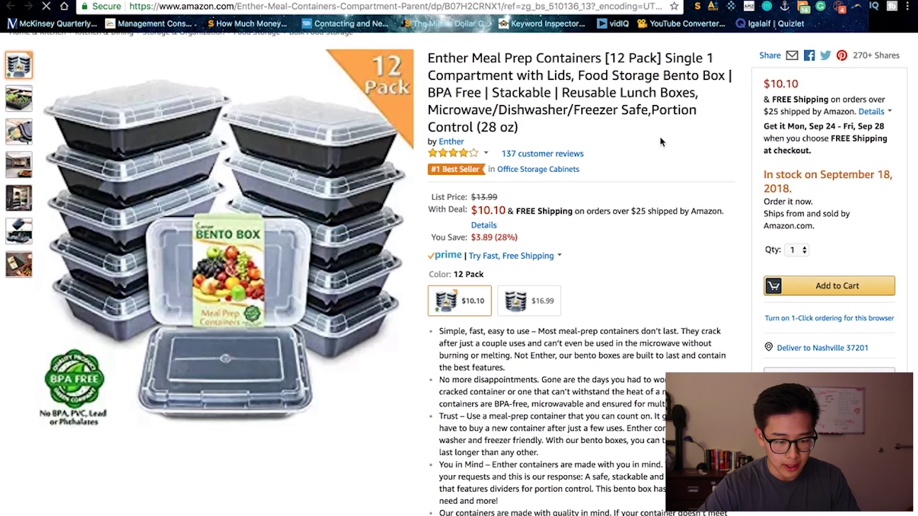
scroll(660, 137, down, 12)
scroll(676, 265, down, 8)
scroll(676, 264, up, 9)
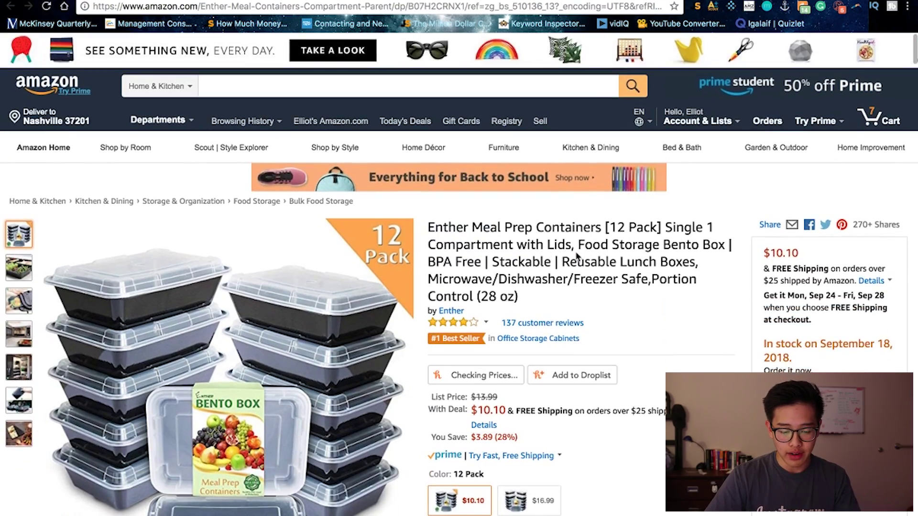
scroll(578, 256, down, 1)
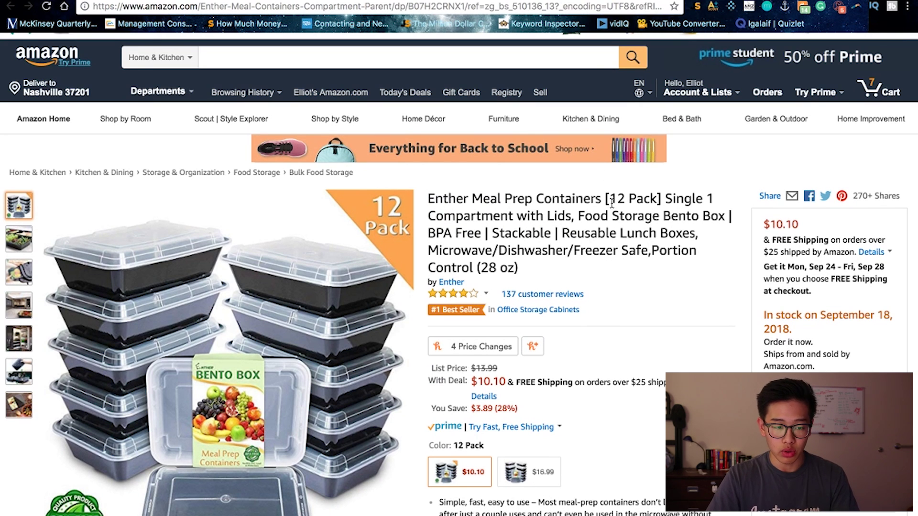
- Search Amazon for "meal prep container" in a new browser tab
click(356, 2)
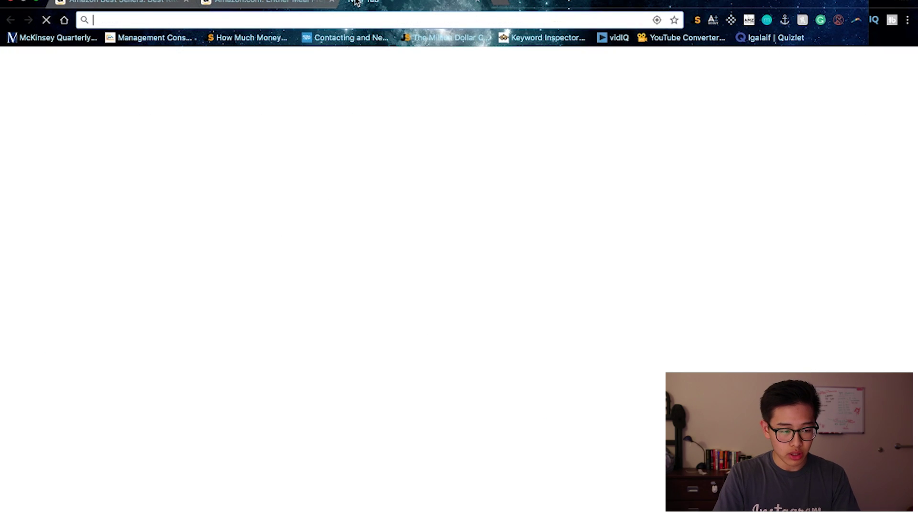
text(amazon.com)
key(Tab)
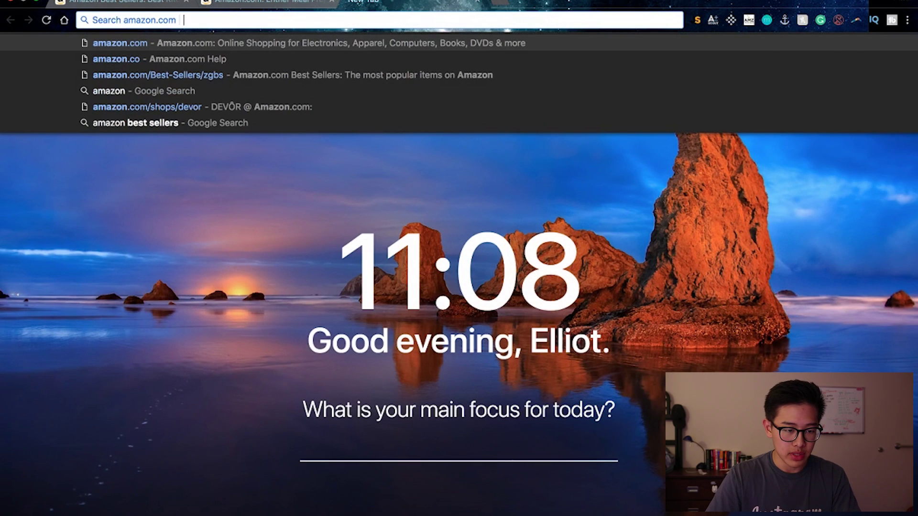
click(306, 2)
click(385, 3)
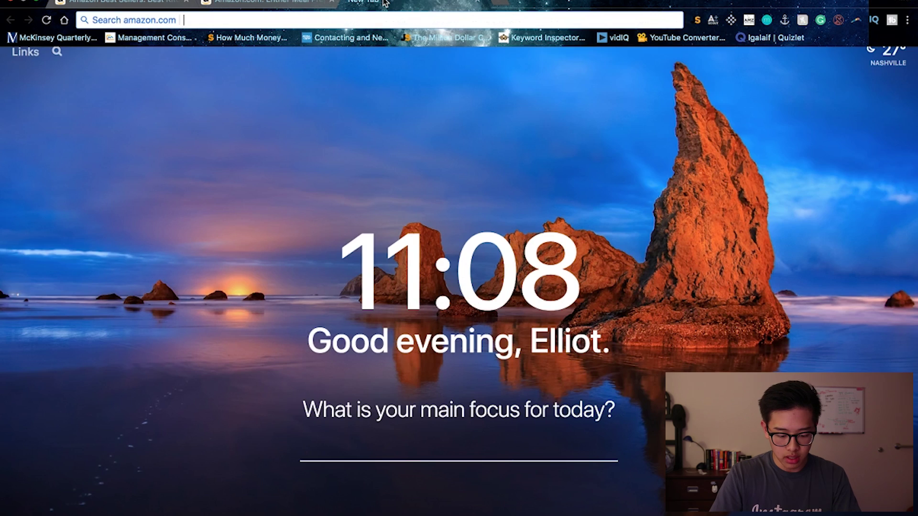
text(meal prep container)
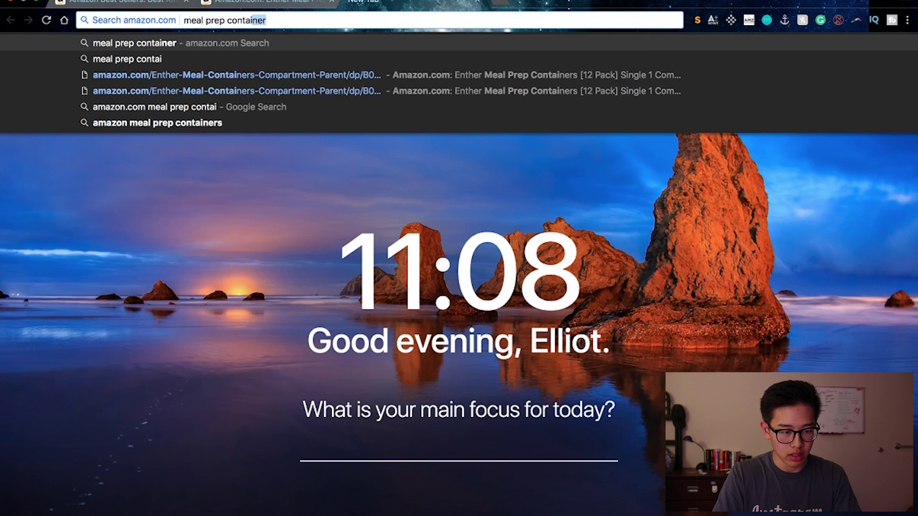
key(Return)
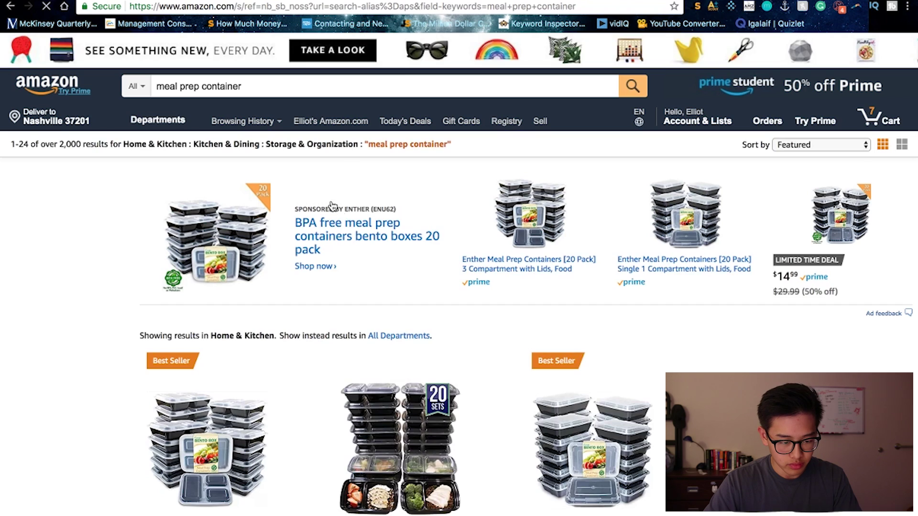
- Run Viral Launch on the meal prep container search results and review the top sellers' monthly revenue
scroll(403, 236, down, 5)
scroll(403, 236, down, 5)
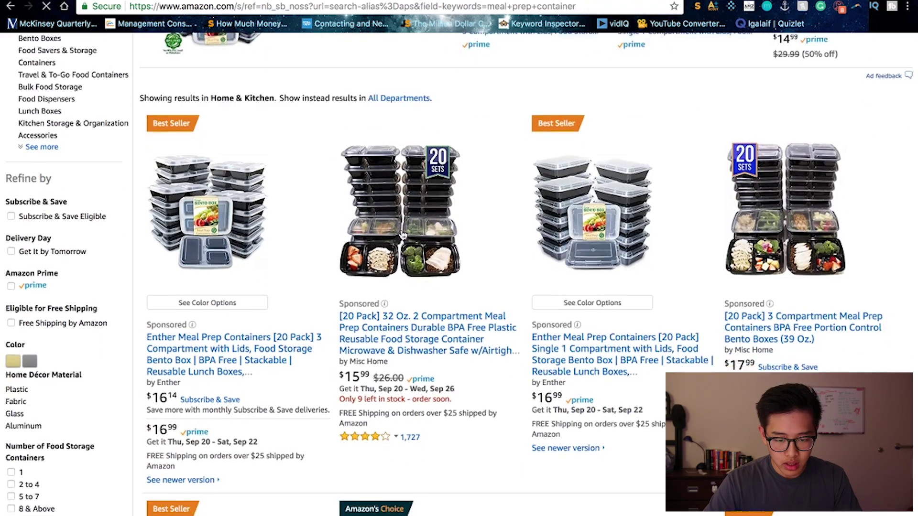
scroll(472, 328, up, 10)
scroll(687, 98, down, 1)
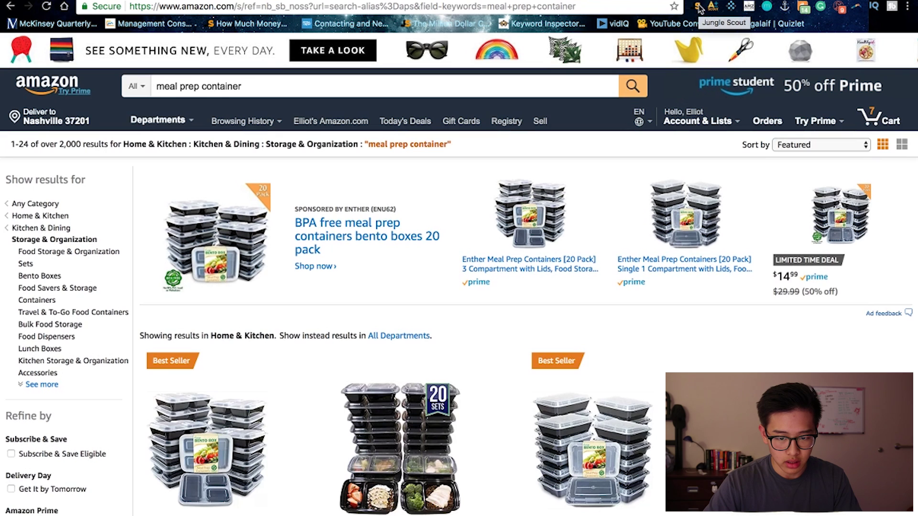
click(732, 7)
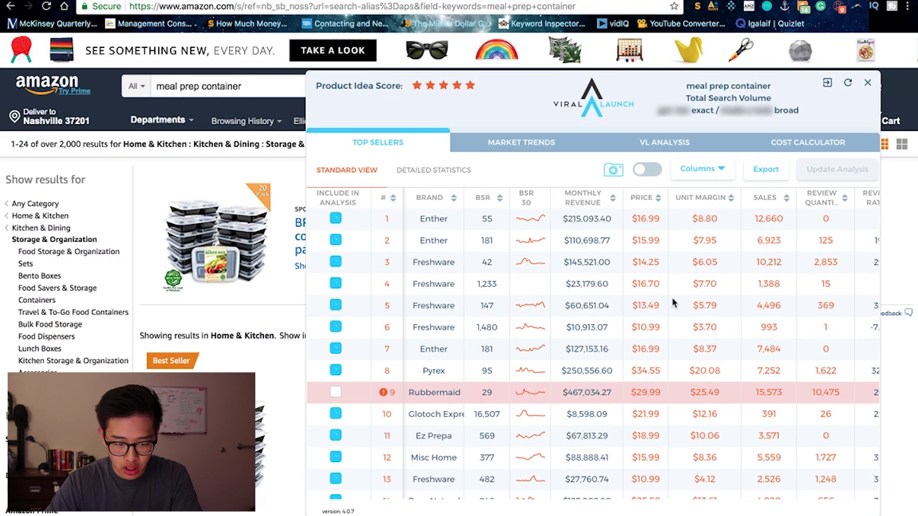
scroll(645, 282, right, 2)
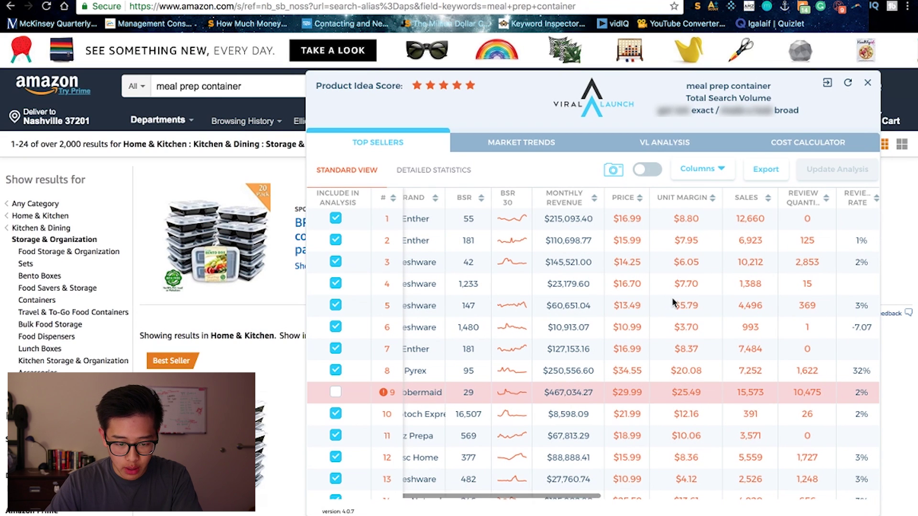
scroll(570, 218, left, 2)
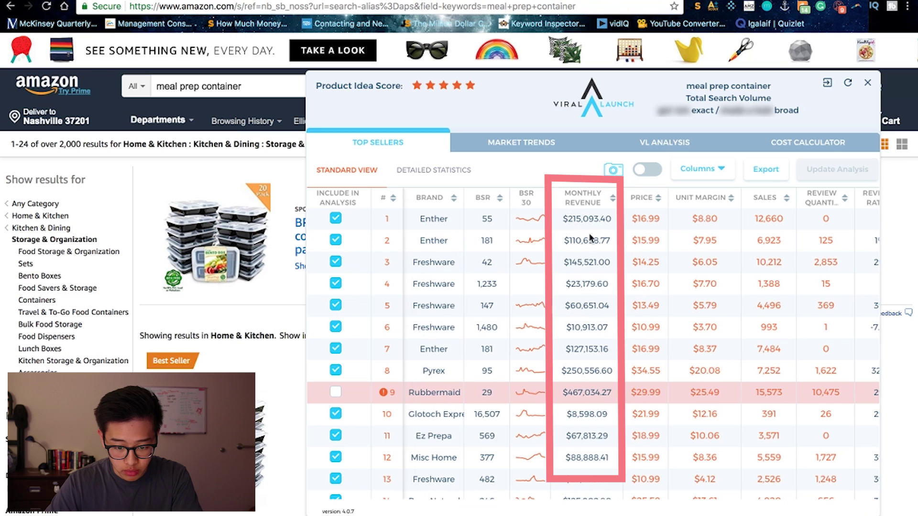
- Compare the review quantities of the top sellers with their sales, prices and monthly revenue, including the Rubbermaid listing
scroll(617, 227, right, 3)
scroll(679, 316, right, 4)
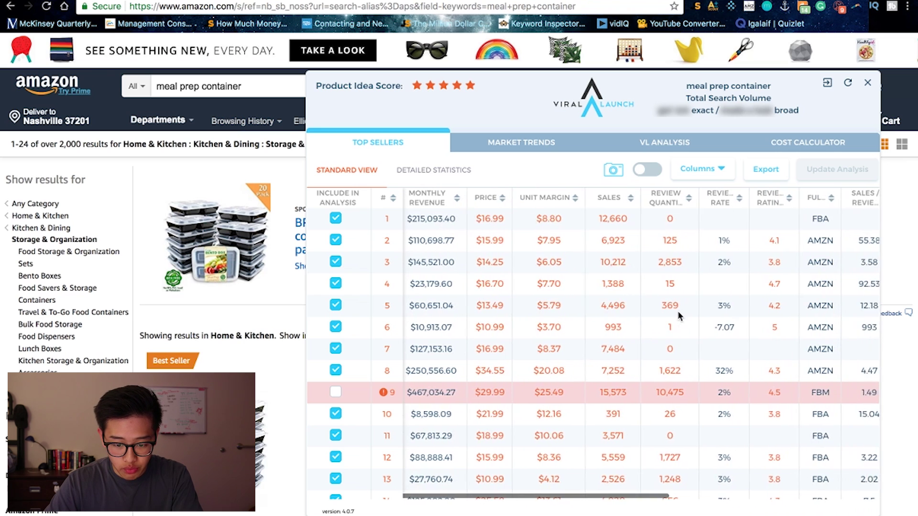
scroll(678, 311, right, 2)
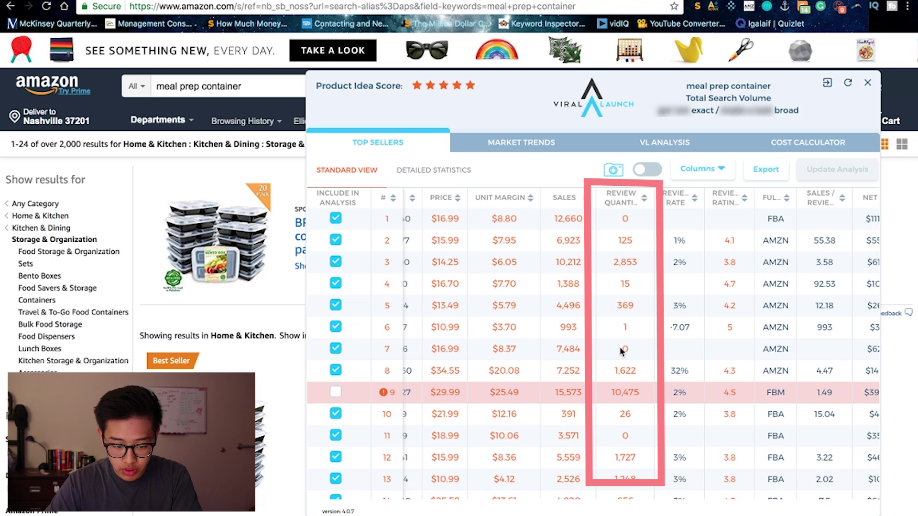
scroll(621, 351, left, 4)
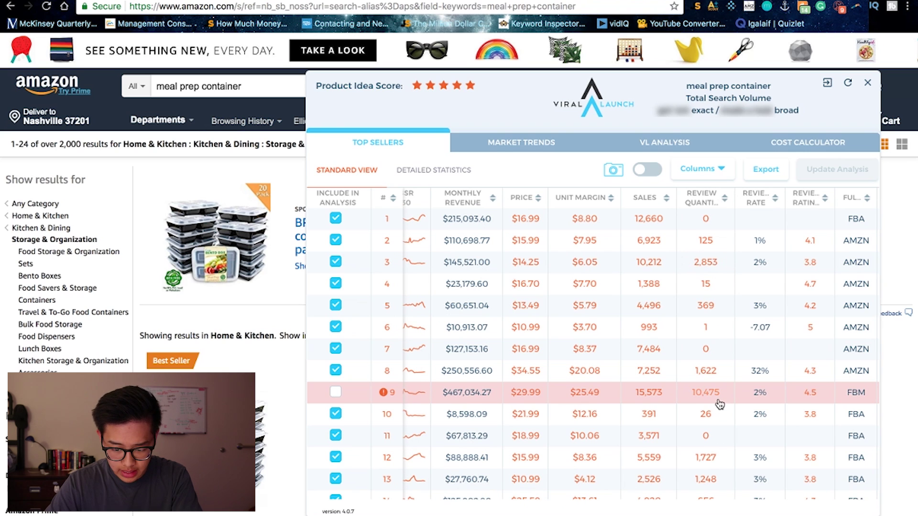
scroll(639, 397, left, 5)
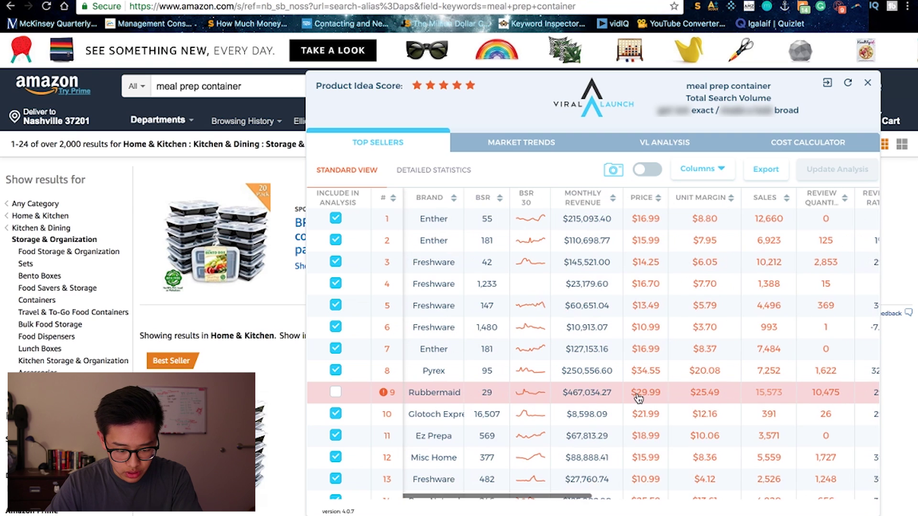
scroll(639, 397, right, 5)
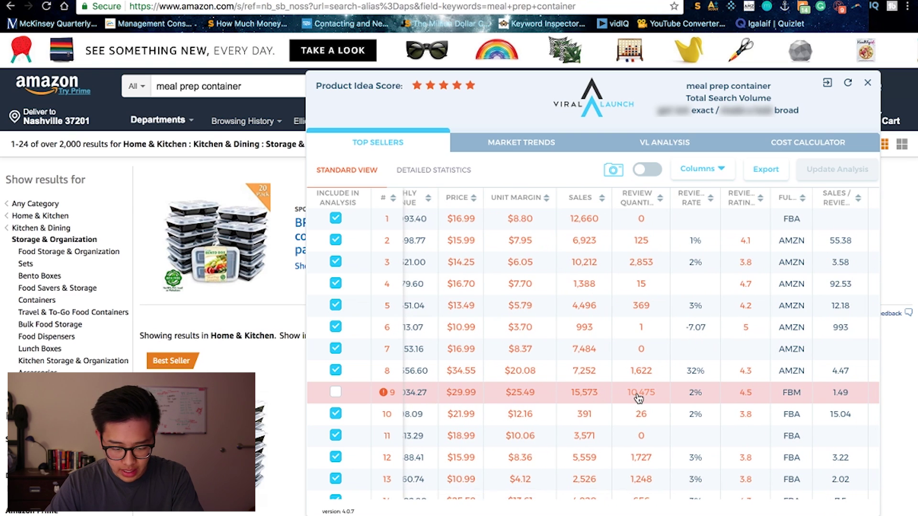
scroll(639, 397, left, 3)
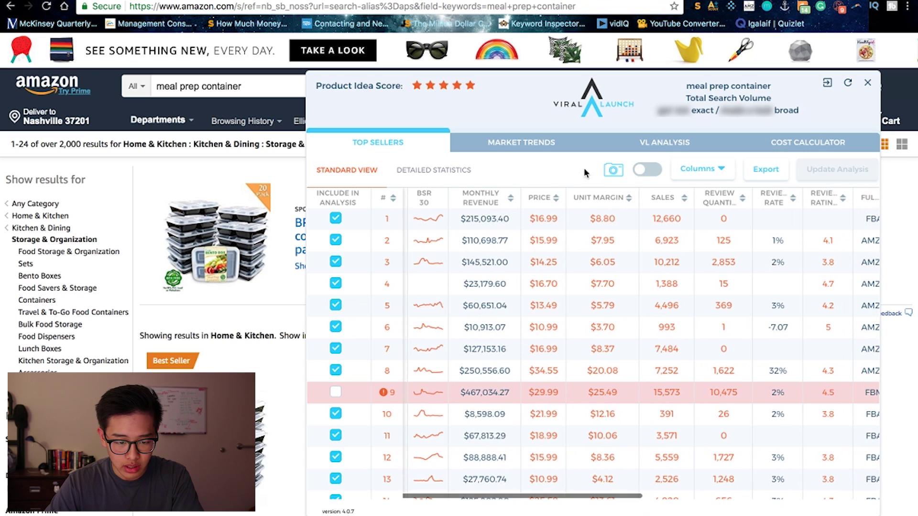
- Check the detailed statistics for the search, then return to the standard view and examine the individual listings' revenue and reviews
click(459, 170)
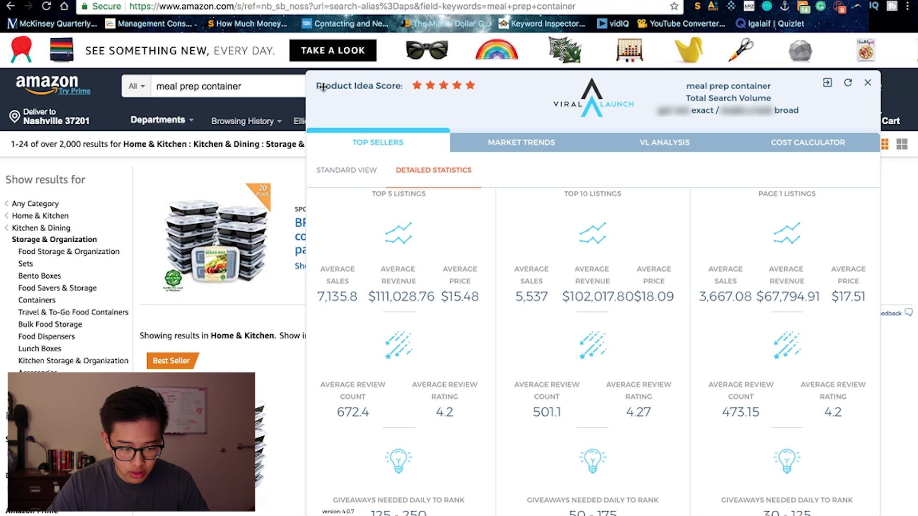
click(346, 183)
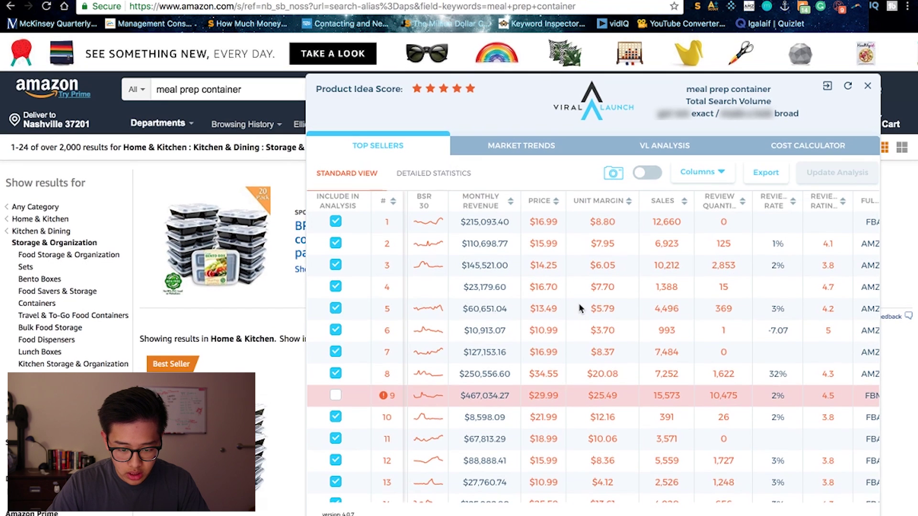
scroll(676, 246, left, 2)
scroll(676, 245, left, 3)
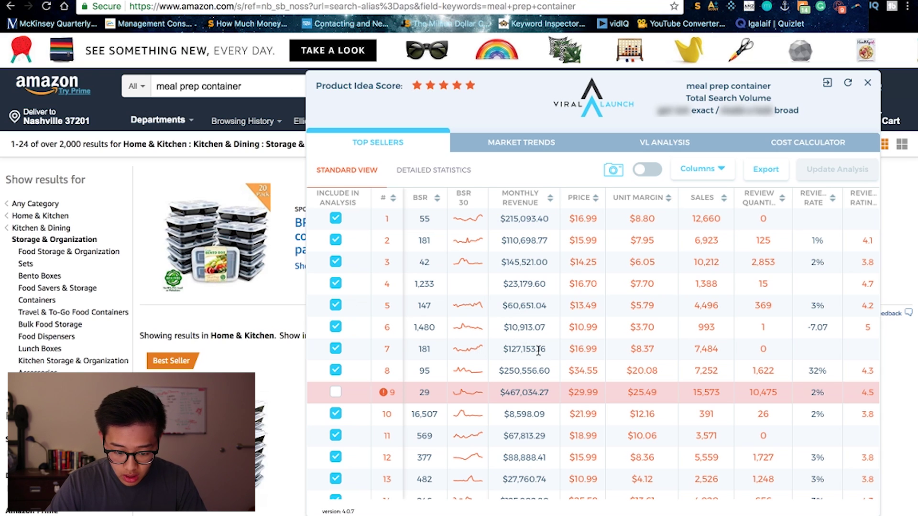
scroll(538, 350, down, 1)
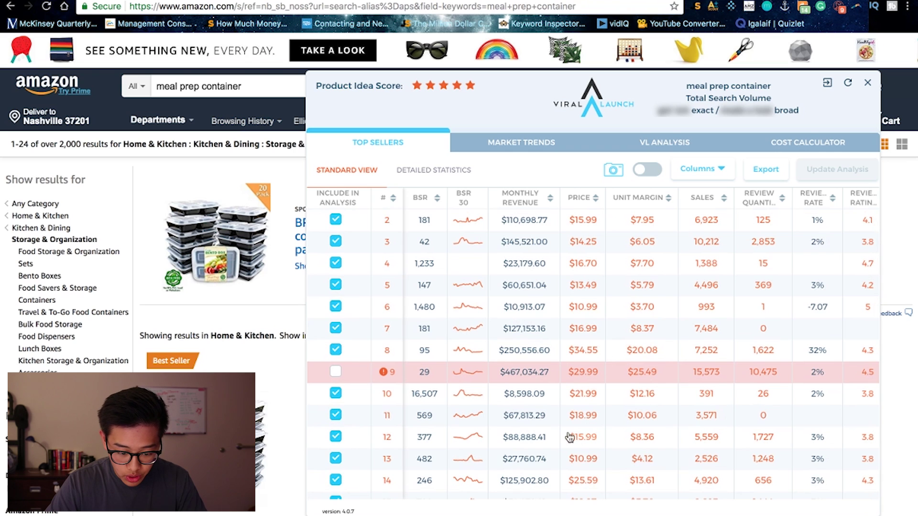
scroll(530, 417, up, 1)
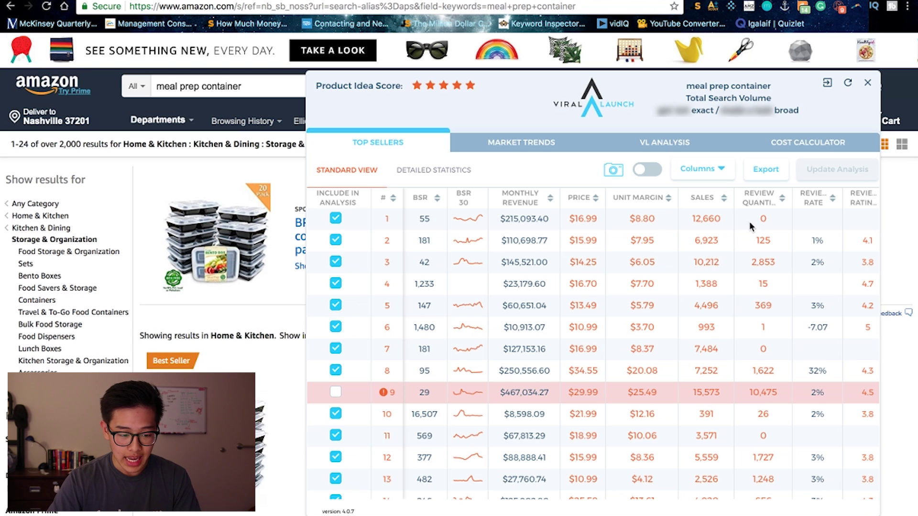
- Close the Viral Launch analysis, skim the search results, and rerun it to review the top sellers again
click(868, 82)
scroll(698, 260, down, 7)
scroll(693, 268, up, 10)
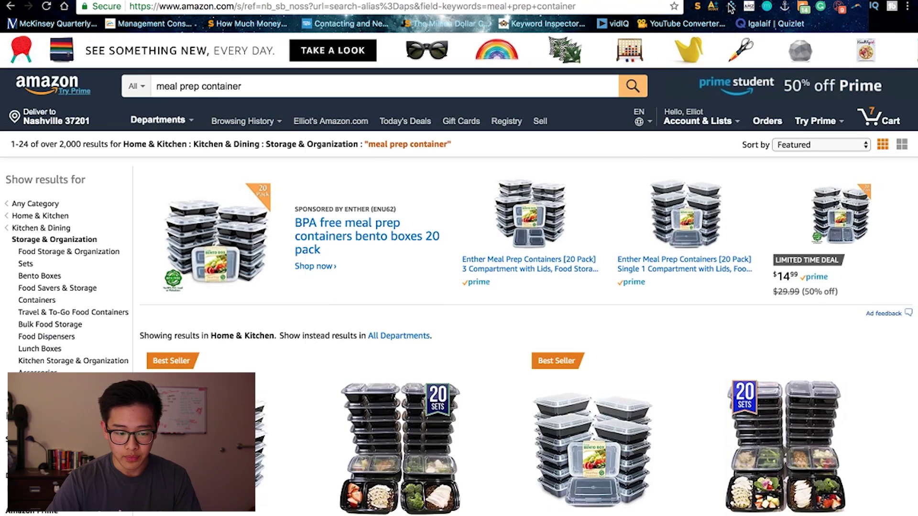
click(731, 7)
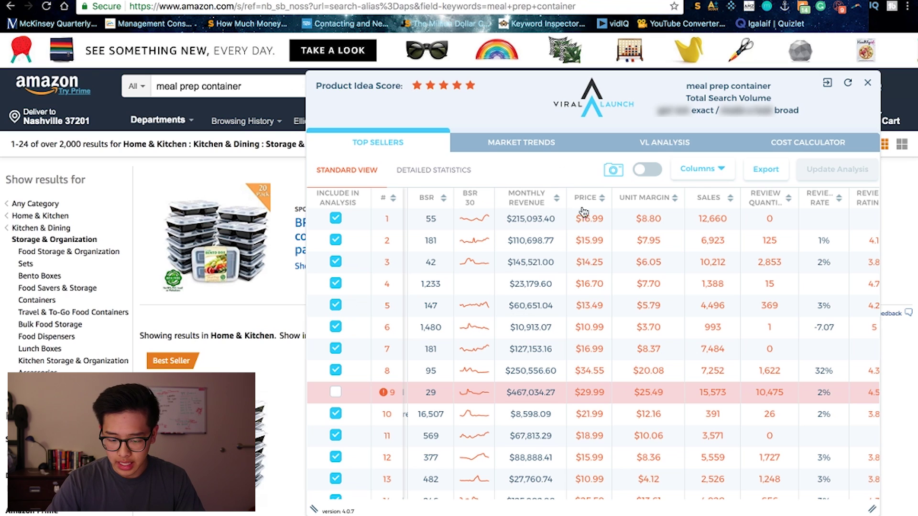
scroll(605, 244, right, 2)
scroll(605, 244, left, 3)
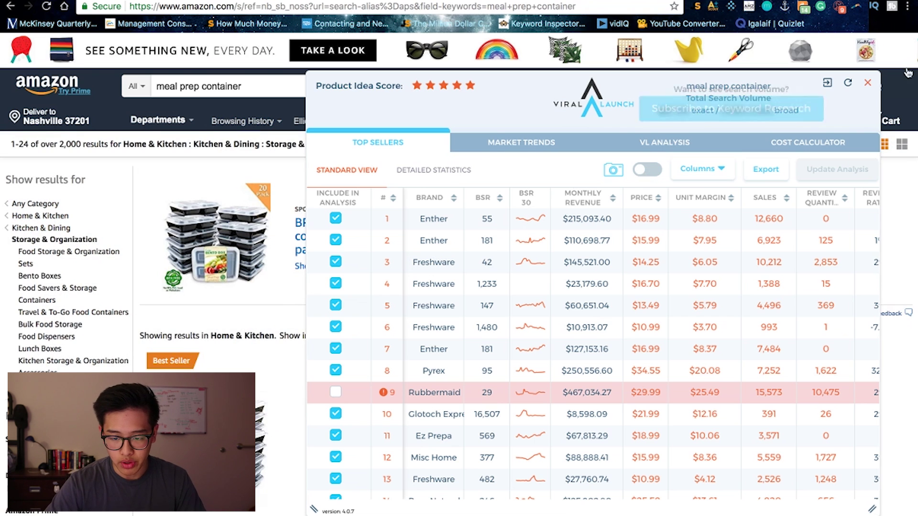
- Close Viral Launch and run Jungle Scout on the meal prep container results to review average sales, price and reviews
click(867, 82)
scroll(649, 271, down, 10)
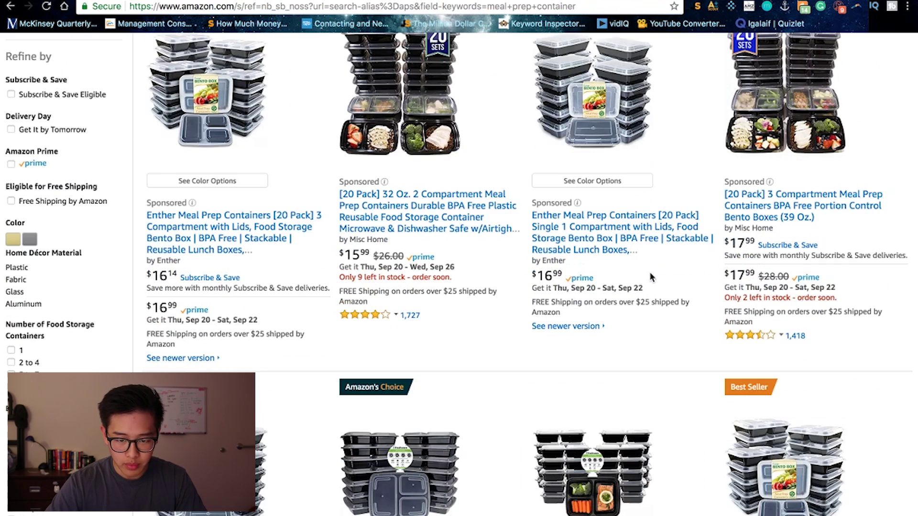
scroll(651, 277, down, 1)
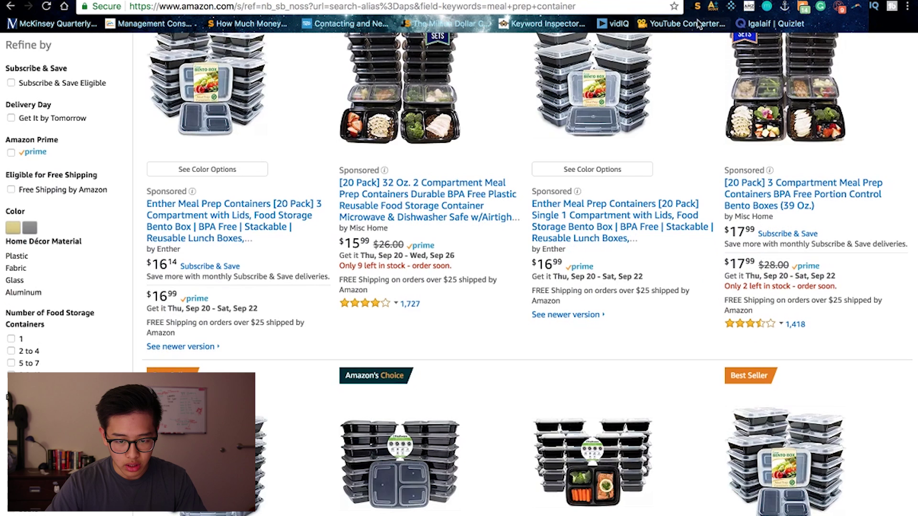
click(698, 9)
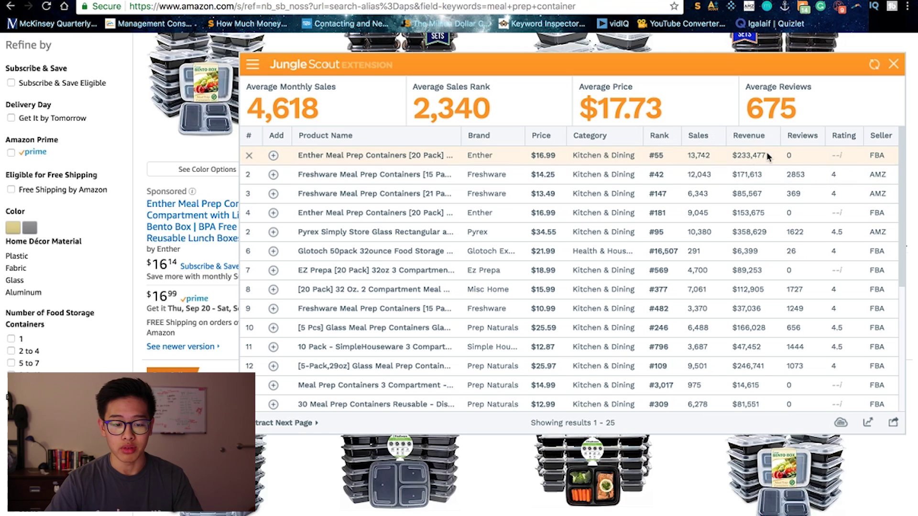
- View the marketplace price history of the first-listed Enther Meal Prep Containers [20 Pack], then close Jungle Scout
click(545, 160)
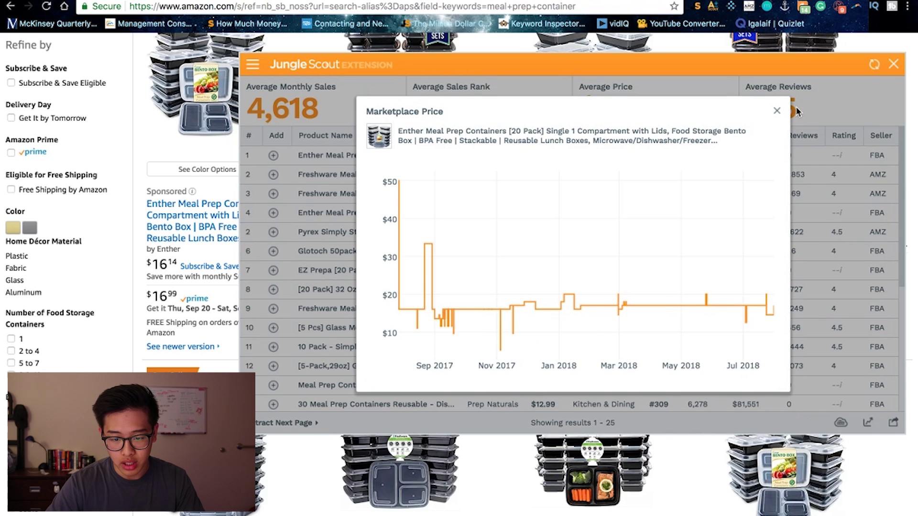
click(777, 113)
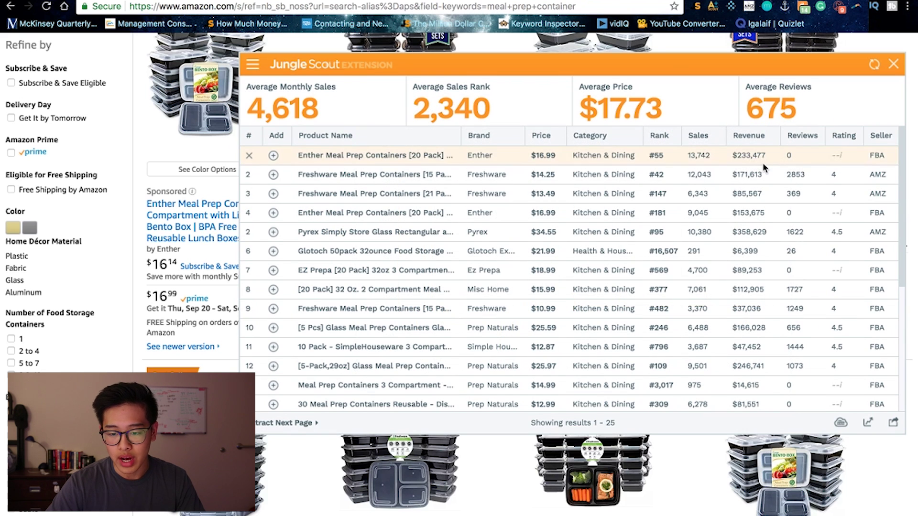
click(894, 65)
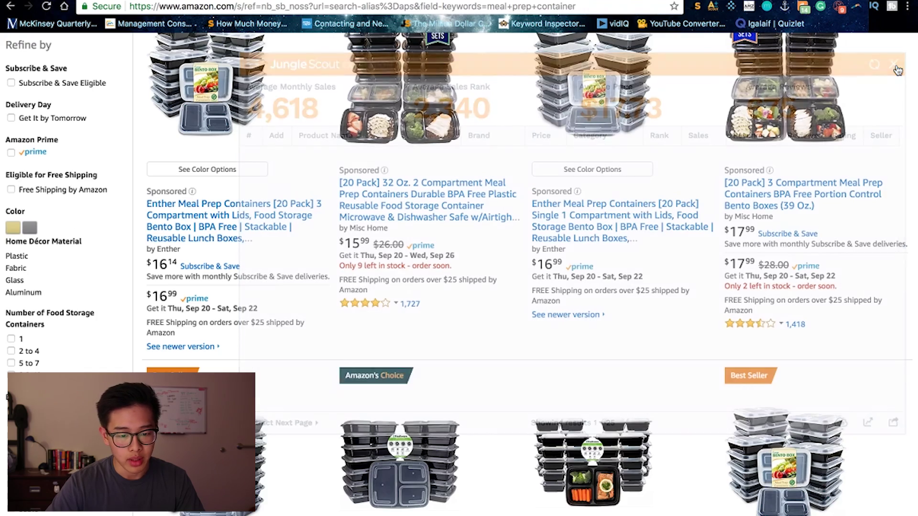
scroll(846, 191, up, 5)
scroll(846, 193, up, 4)
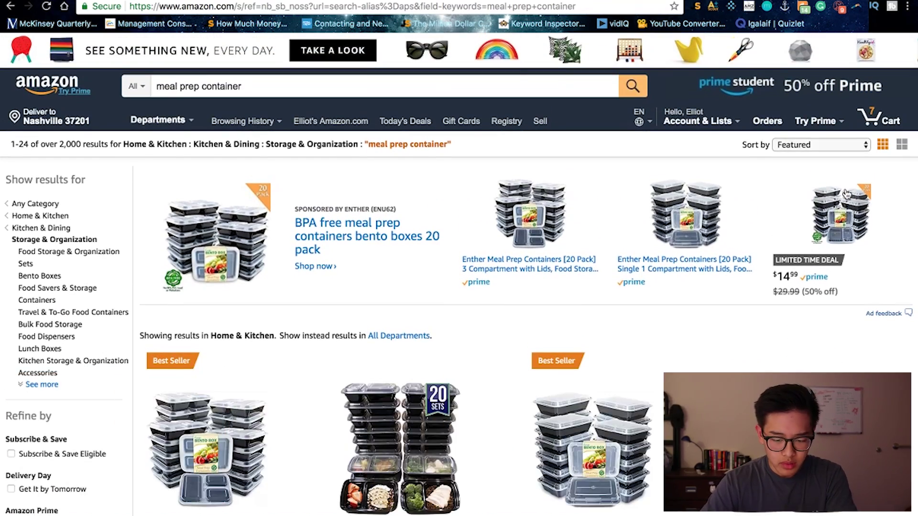
scroll(846, 194, down, 1)
scroll(691, 319, down, 1)
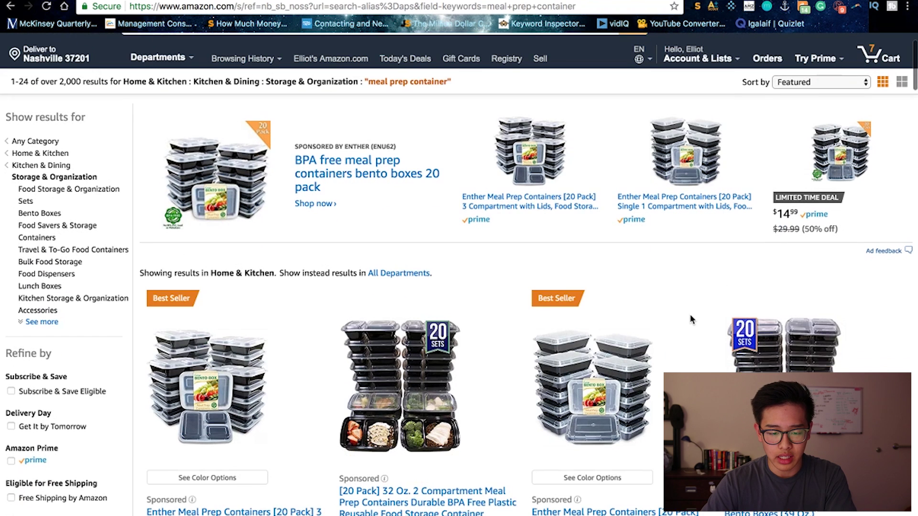
scroll(691, 319, up, 1)
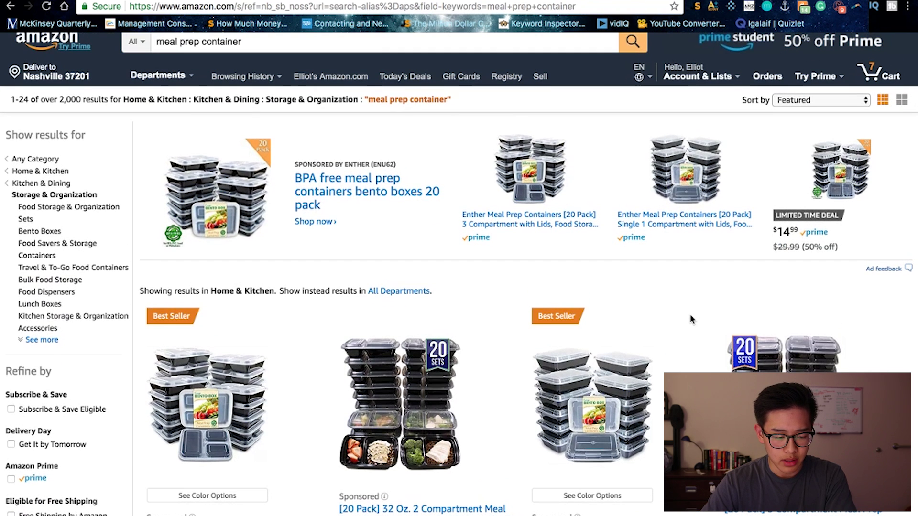